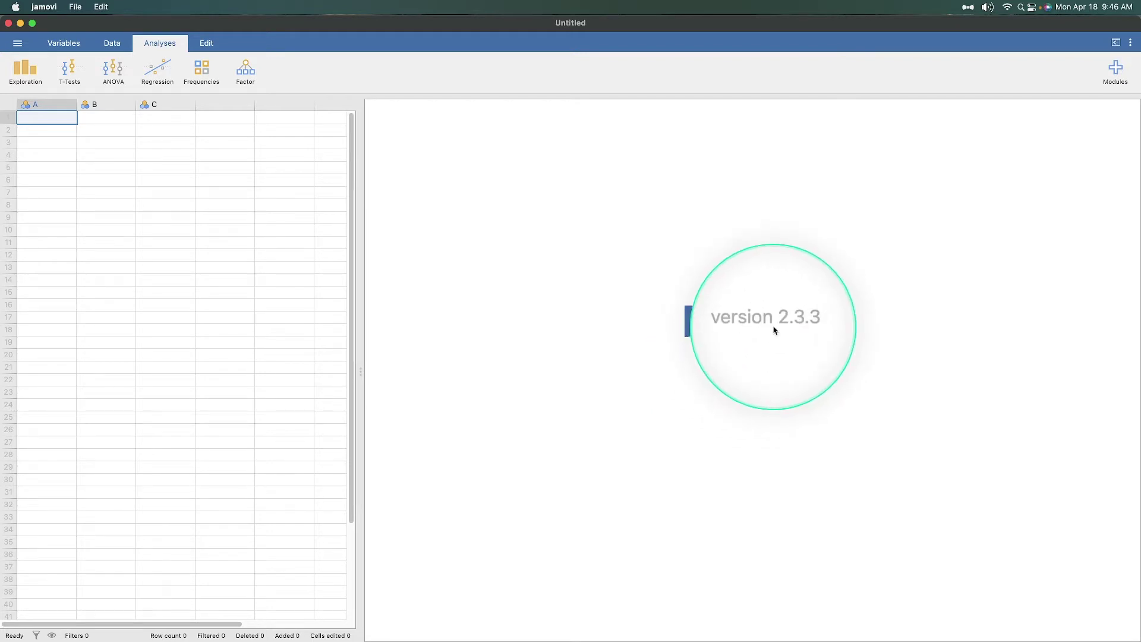
Look through the modules available in the jamovi library, including the lsj-data module, and close the library
{"action": "left_click", "coordinate": [1116, 69]}
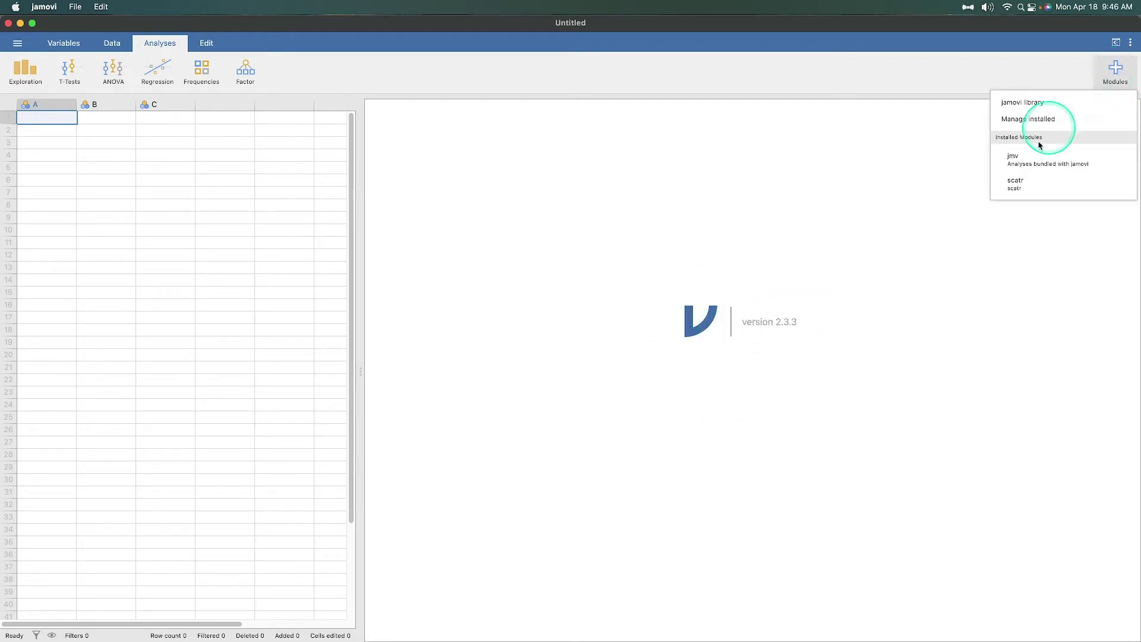
{"action": "left_click", "coordinate": [1039, 107]}
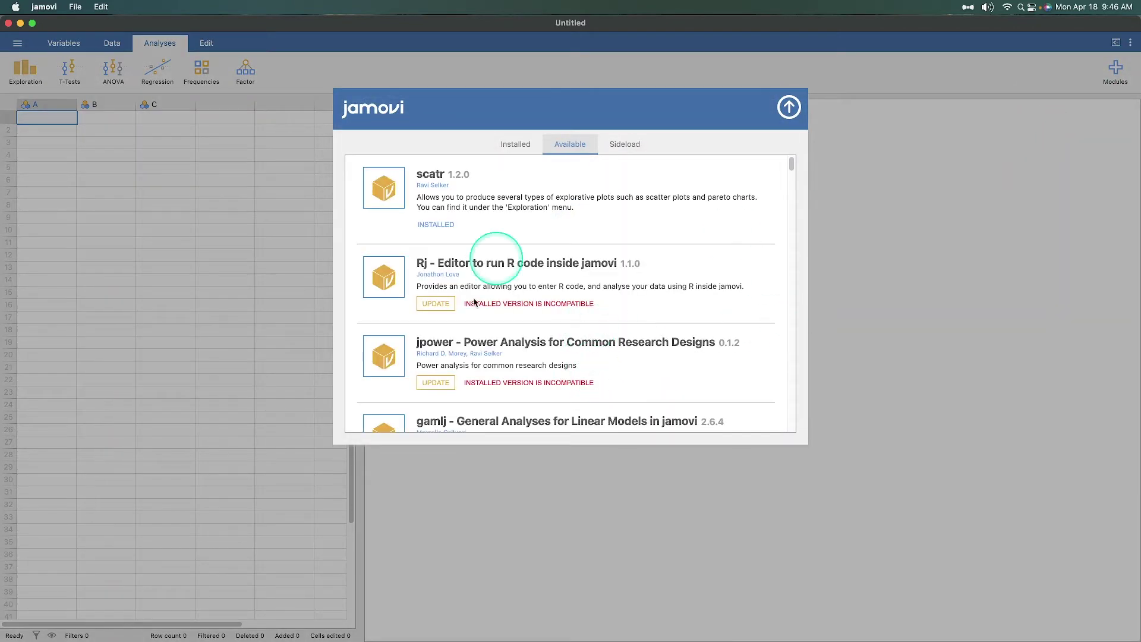
{"action": "scroll", "coordinate": [649, 326], "scroll_direction": "down", "scroll_amount": 20}
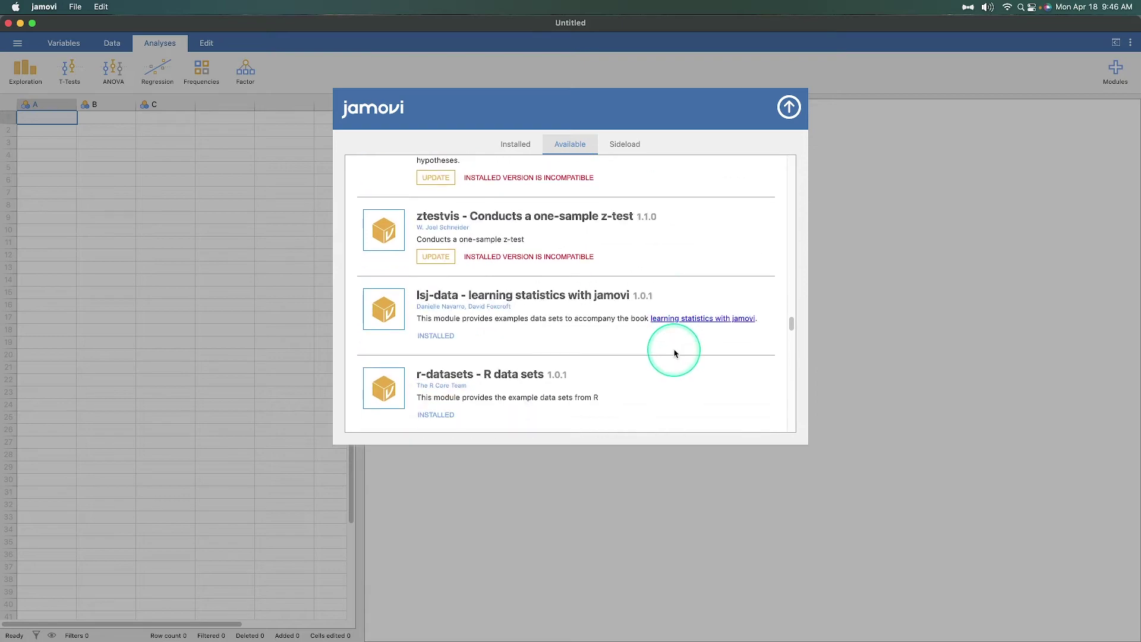
{"action": "scroll", "coordinate": [675, 351], "scroll_direction": "down", "scroll_amount": 3}
{"action": "scroll", "coordinate": [675, 352], "scroll_direction": "up", "scroll_amount": 10}
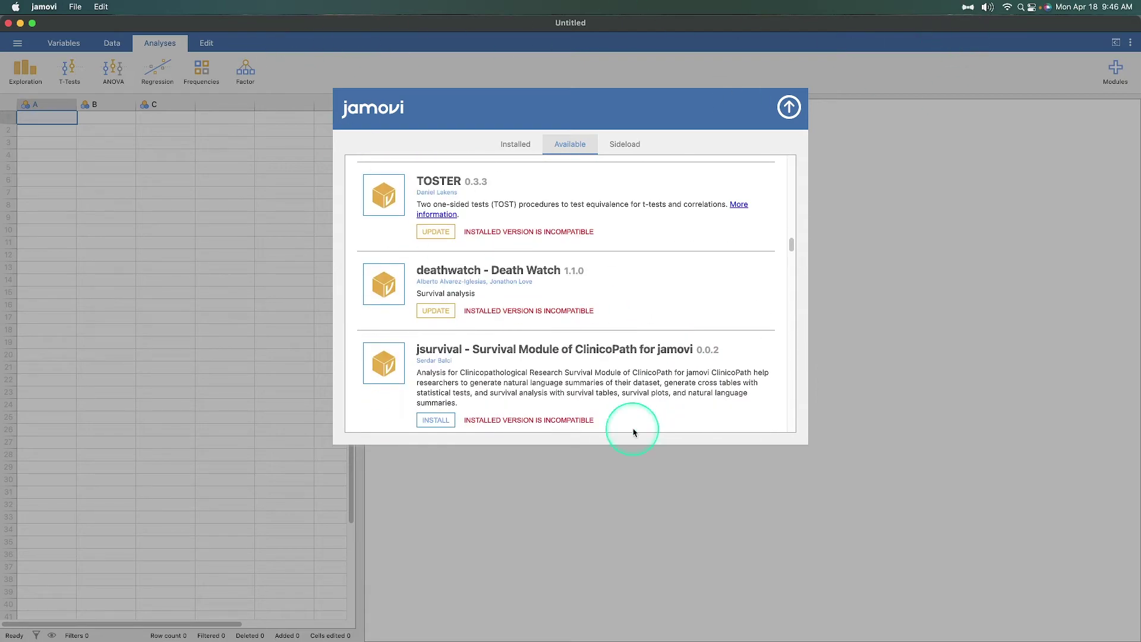
{"action": "scroll", "coordinate": [666, 392], "scroll_direction": "up", "scroll_amount": 10}
{"action": "scroll", "coordinate": [591, 255], "scroll_direction": "down", "scroll_amount": 3}
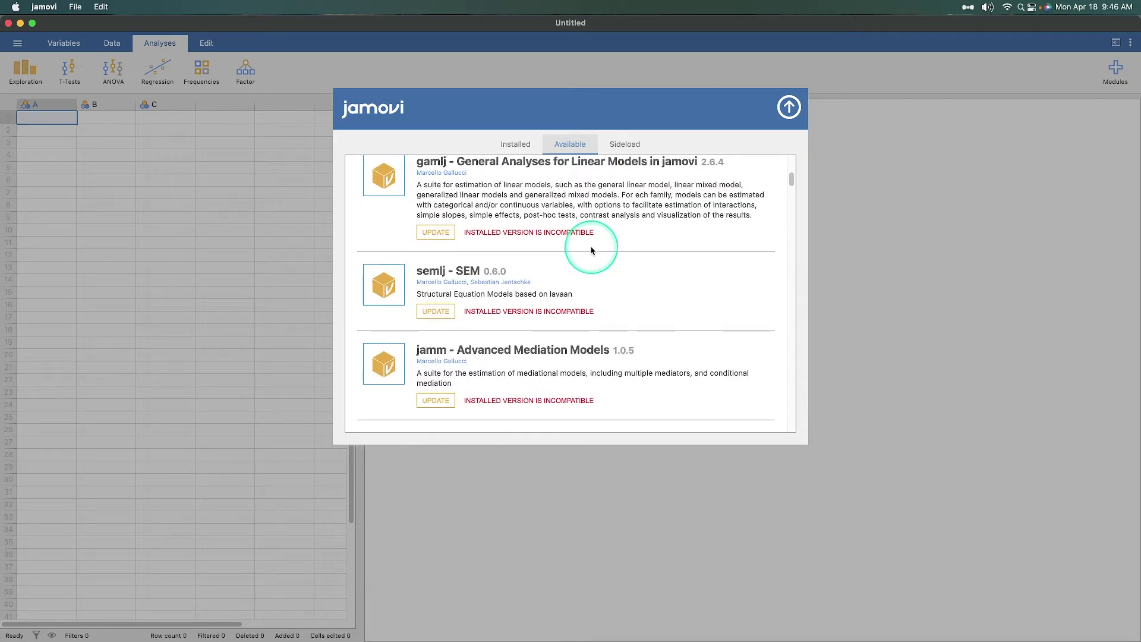
{"action": "scroll", "coordinate": [592, 250], "scroll_direction": "down", "scroll_amount": 12}
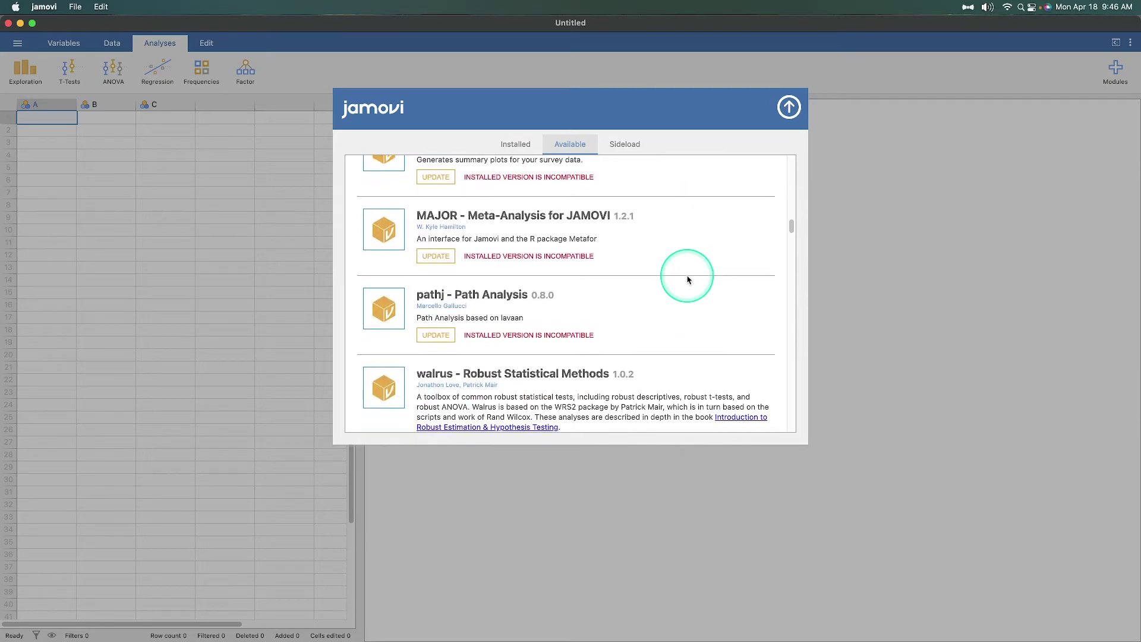
{"action": "scroll", "coordinate": [688, 279], "scroll_direction": "down", "scroll_amount": 10}
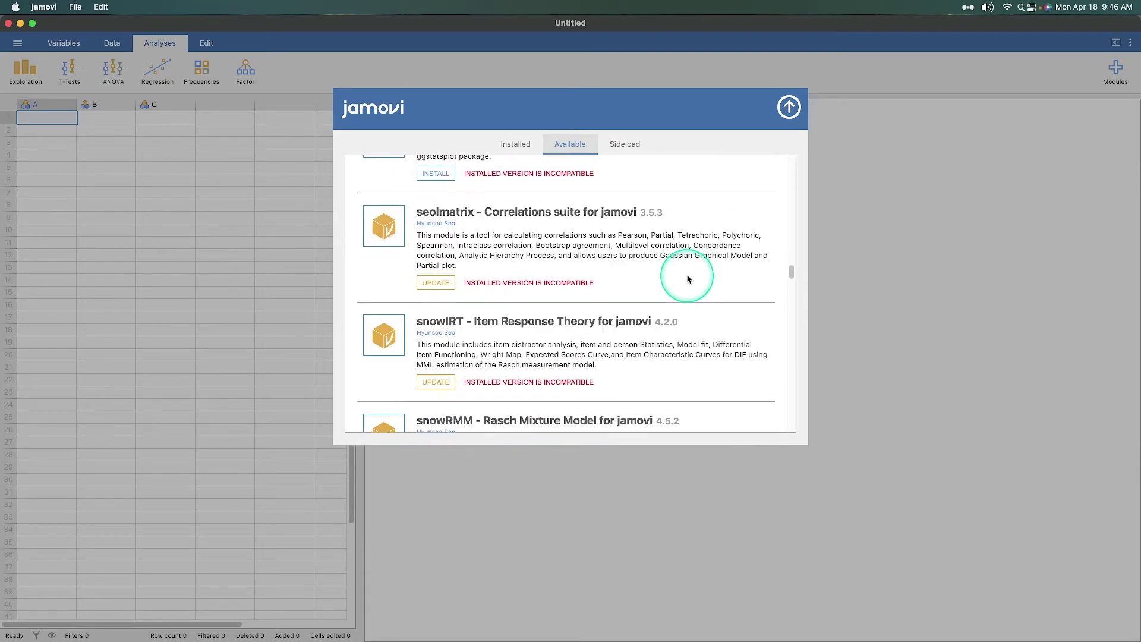
{"action": "scroll", "coordinate": [687, 279], "scroll_direction": "down", "scroll_amount": 10}
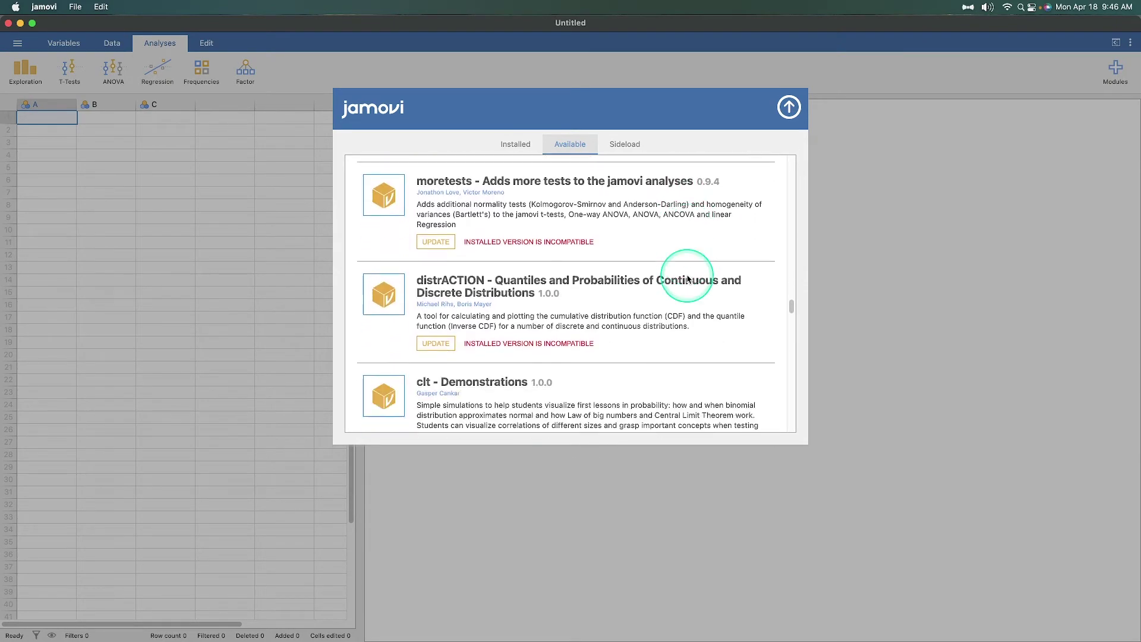
{"action": "scroll", "coordinate": [687, 279], "scroll_direction": "down", "scroll_amount": 2}
{"action": "scroll", "coordinate": [688, 279], "scroll_direction": "down", "scroll_amount": 5}
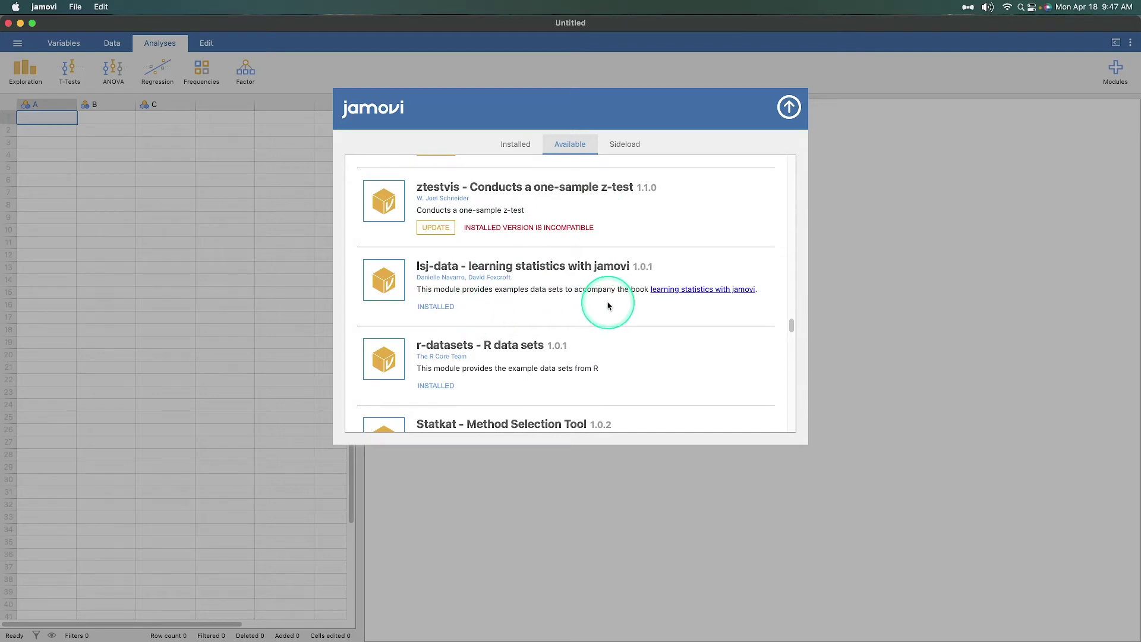
{"action": "left_click", "coordinate": [789, 107]}
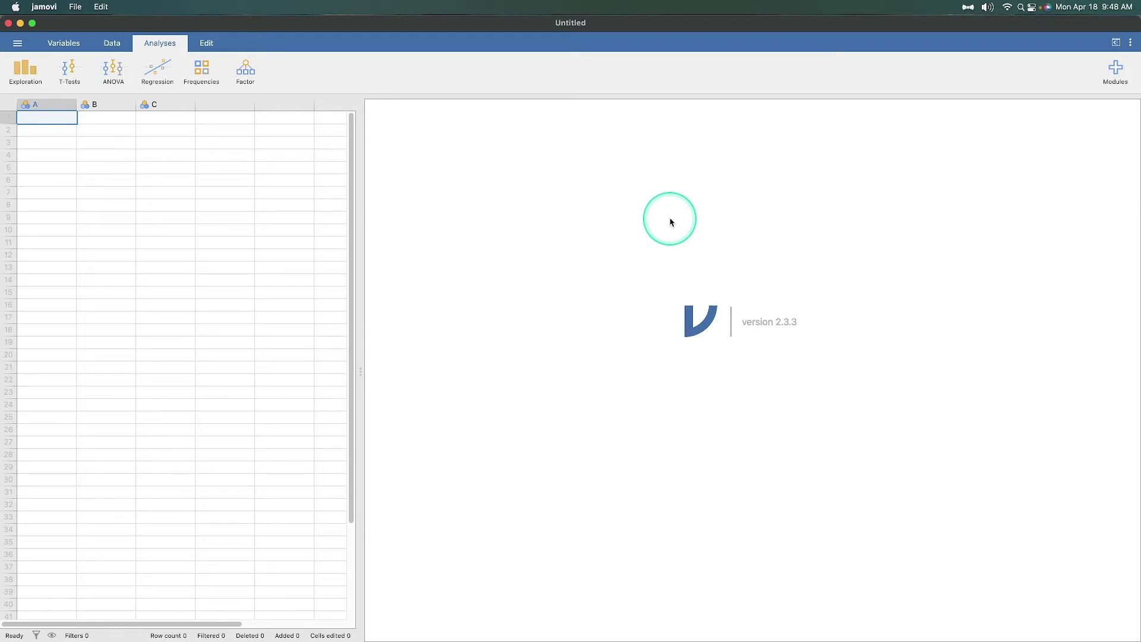
Go to the Data Library for opening a file and enter the "learning statistics with jamovi" folder
{"action": "left_click", "coordinate": [17, 43]}
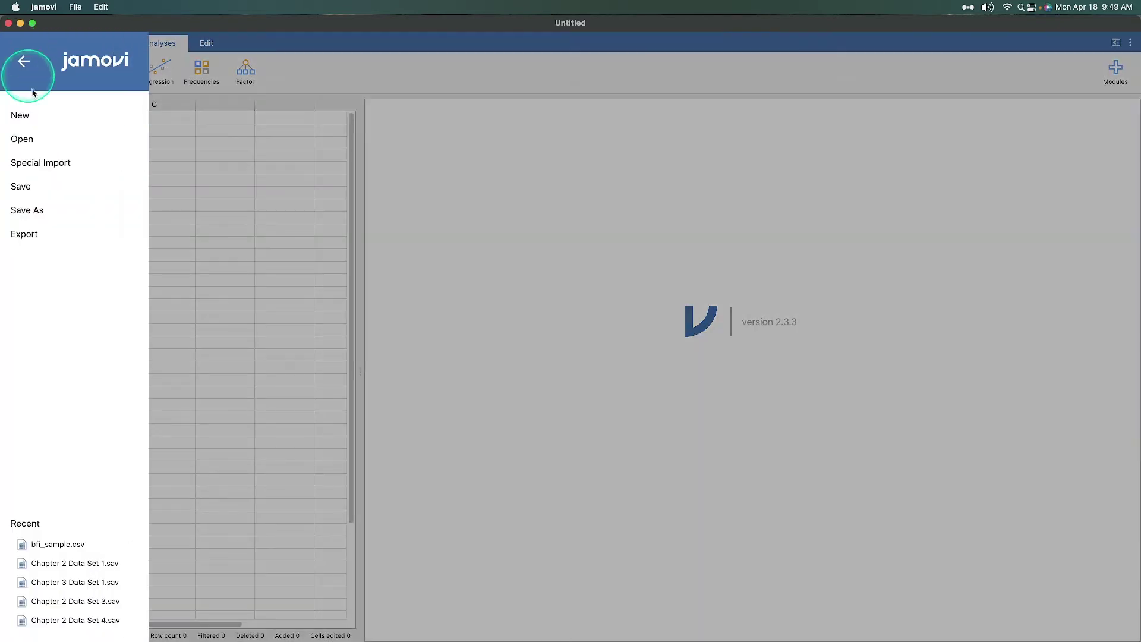
{"action": "left_click", "coordinate": [48, 143]}
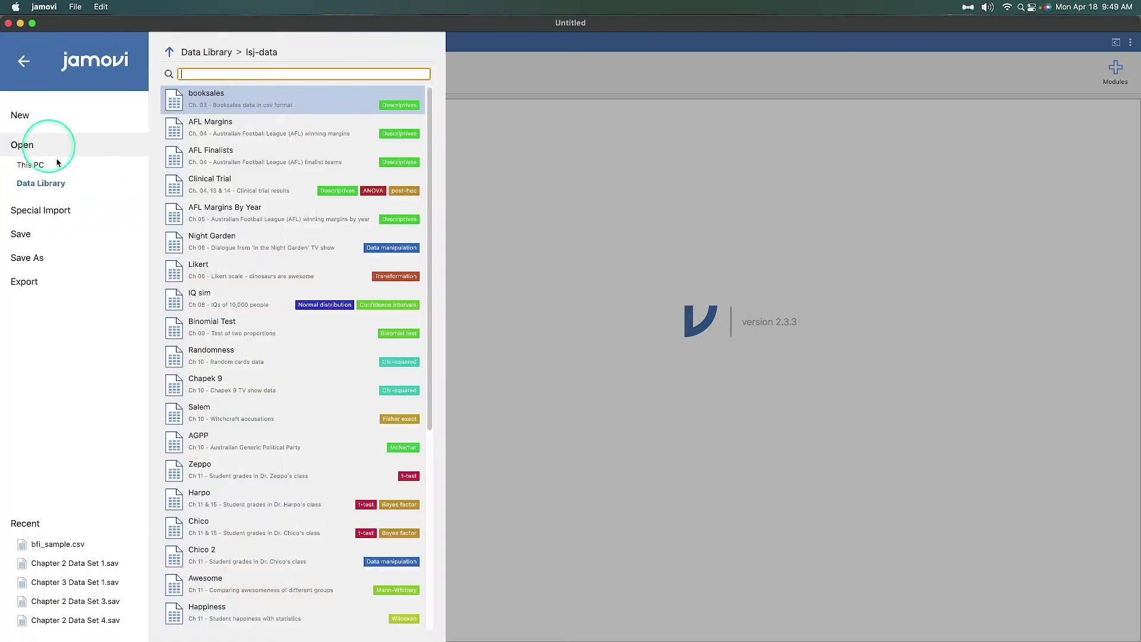
{"action": "left_click", "coordinate": [181, 52]}
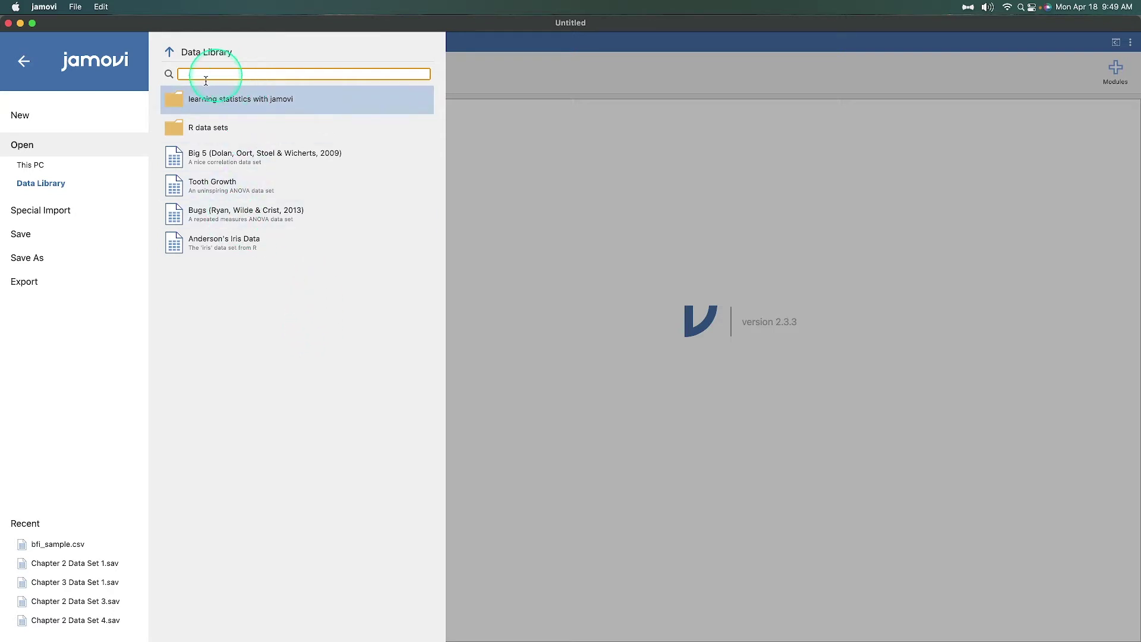
{"action": "left_click", "coordinate": [288, 105]}
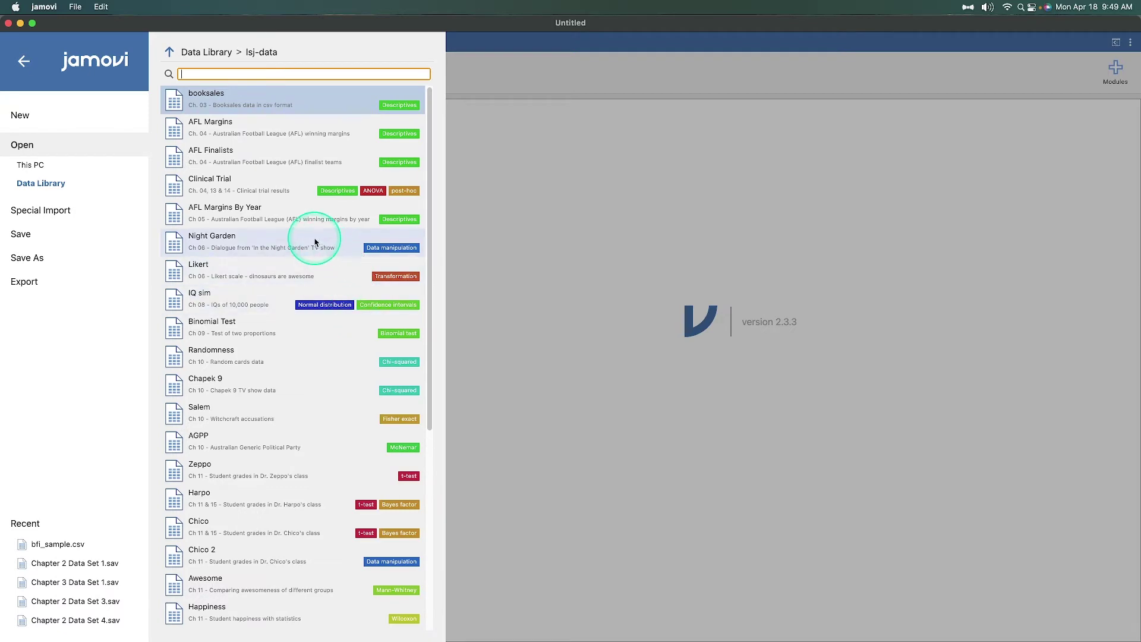
Look through the folder's example data sets with their chapter numbers and analysis tags
{"action": "scroll", "coordinate": [289, 247], "scroll_direction": "down", "scroll_amount": 1}
{"action": "scroll", "coordinate": [288, 247], "scroll_direction": "up", "scroll_amount": 1}
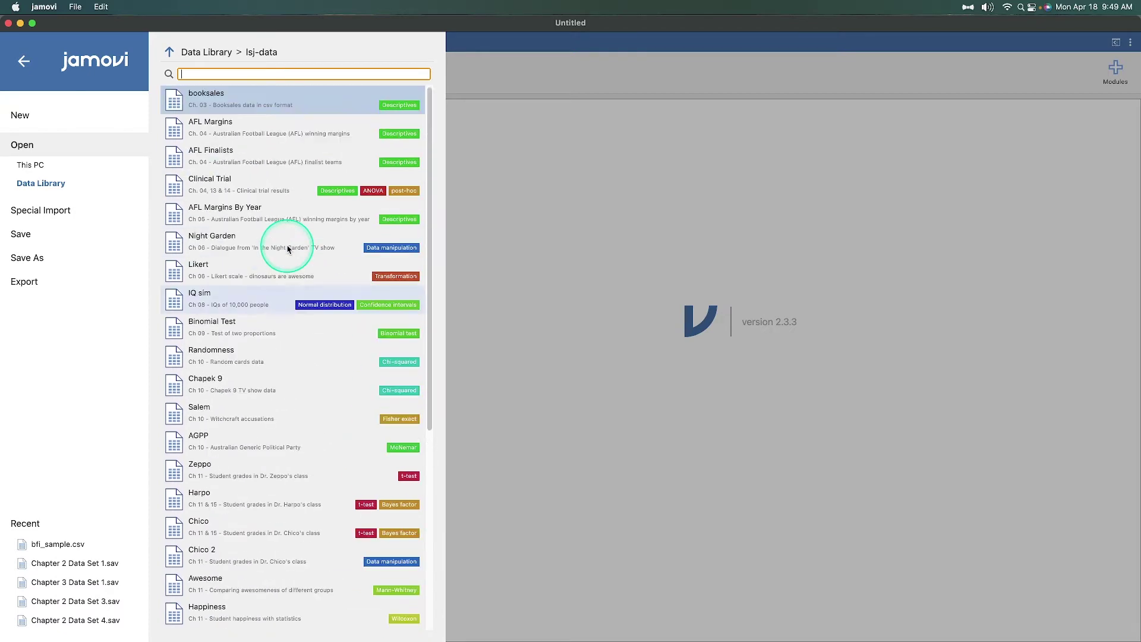
{"action": "scroll", "coordinate": [324, 300], "scroll_direction": "down", "scroll_amount": 10}
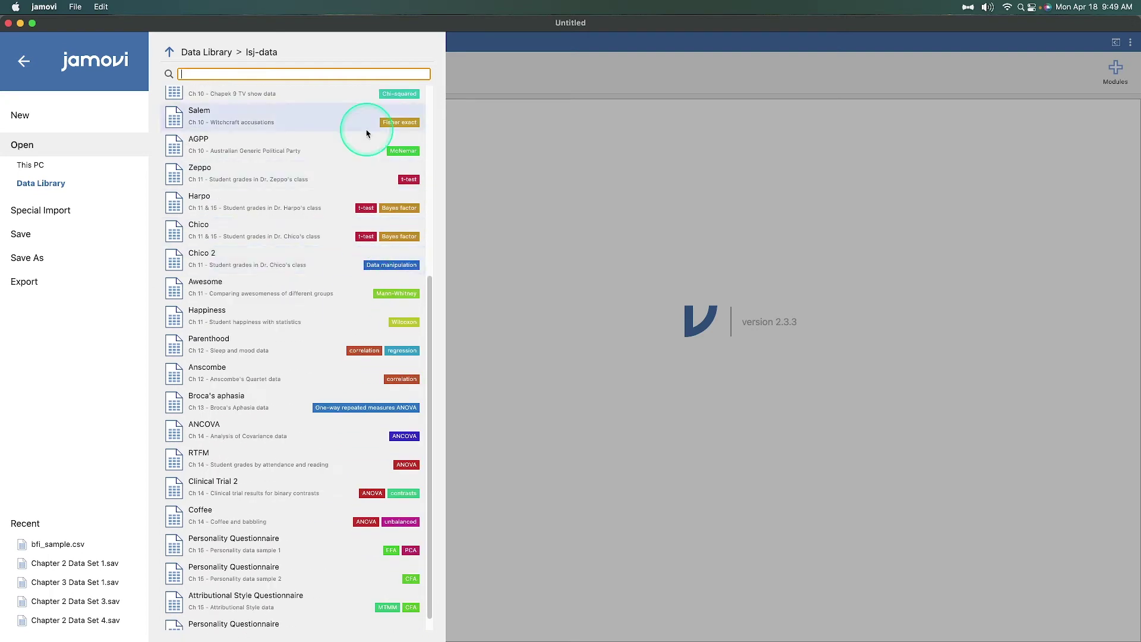
{"action": "scroll", "coordinate": [369, 135], "scroll_direction": "up", "scroll_amount": 10}
{"action": "scroll", "coordinate": [364, 115], "scroll_direction": "down", "scroll_amount": 5}
{"action": "scroll", "coordinate": [388, 339], "scroll_direction": "down", "scroll_amount": 5}
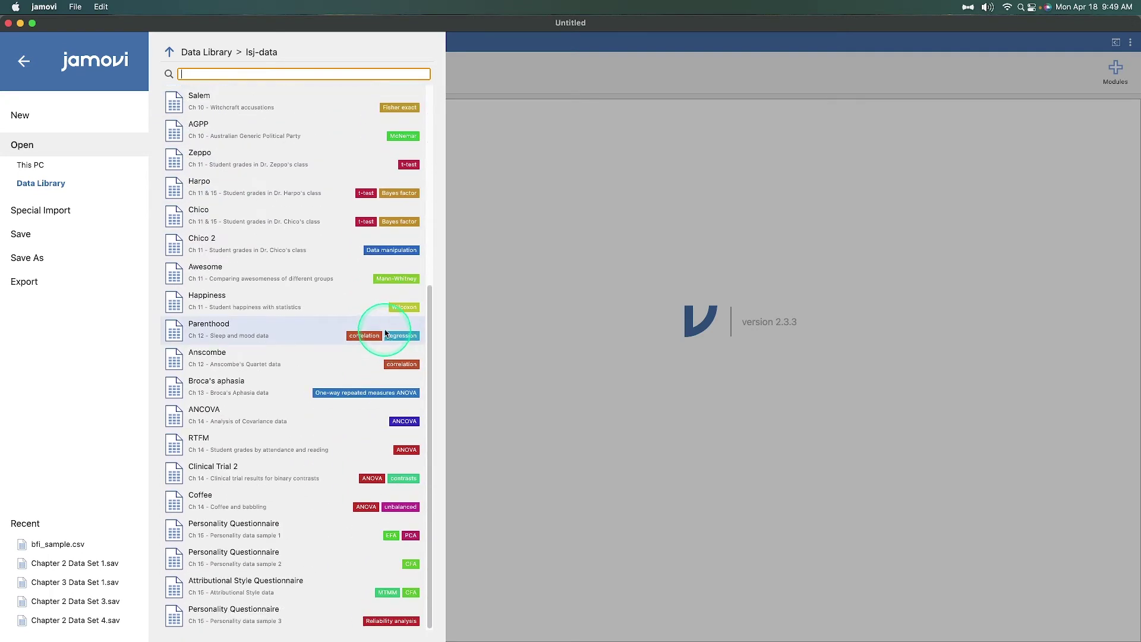
{"action": "scroll", "coordinate": [351, 315], "scroll_direction": "up", "scroll_amount": 1}
{"action": "scroll", "coordinate": [338, 464], "scroll_direction": "down", "scroll_amount": 1}
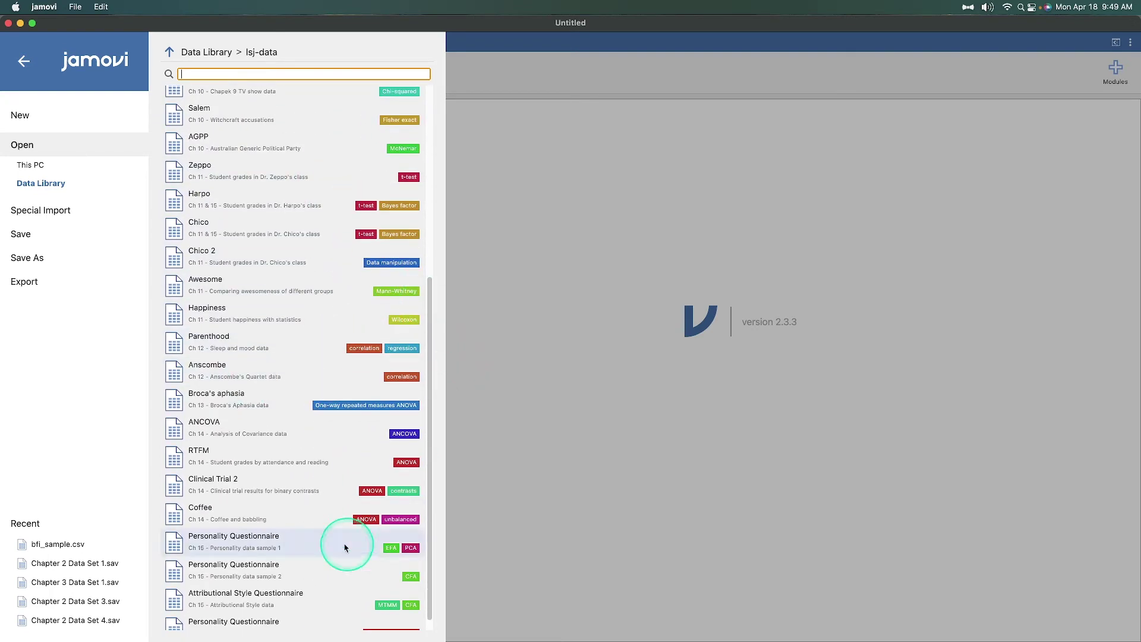
{"action": "scroll", "coordinate": [365, 297], "scroll_direction": "up", "scroll_amount": 10}
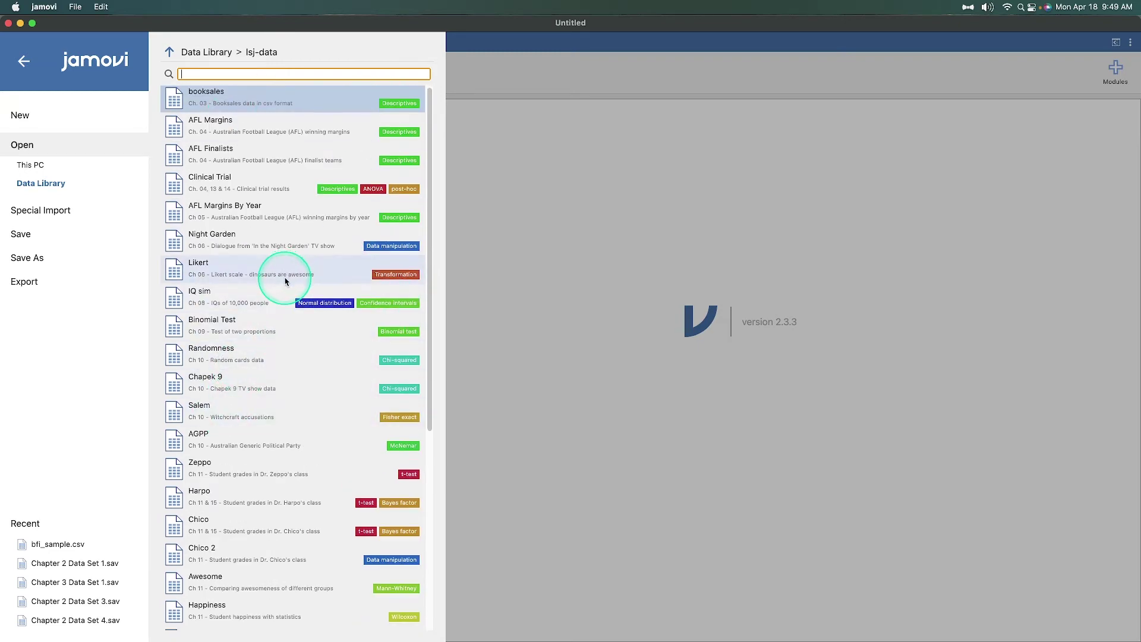
Open the Personality Questionnaire data set described as Ch 15 Personality data sample 3, tagged Reliability analysis
{"action": "scroll", "coordinate": [284, 279], "scroll_direction": "down", "scroll_amount": 4}
{"action": "scroll", "coordinate": [284, 279], "scroll_direction": "down", "scroll_amount": 6}
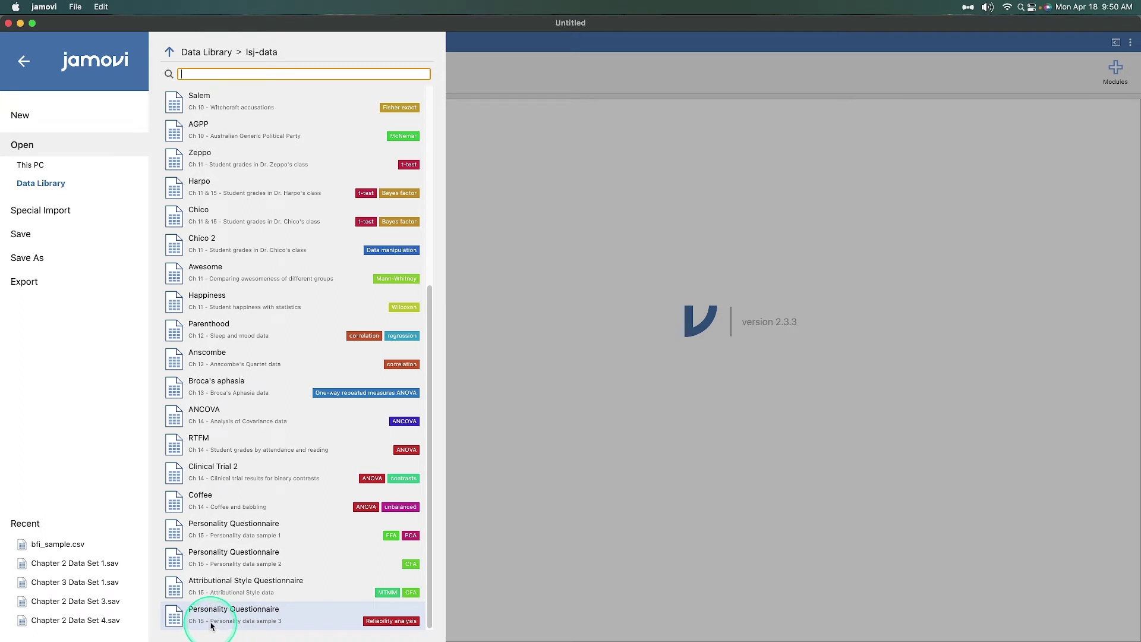
{"action": "left_click", "coordinate": [312, 621]}
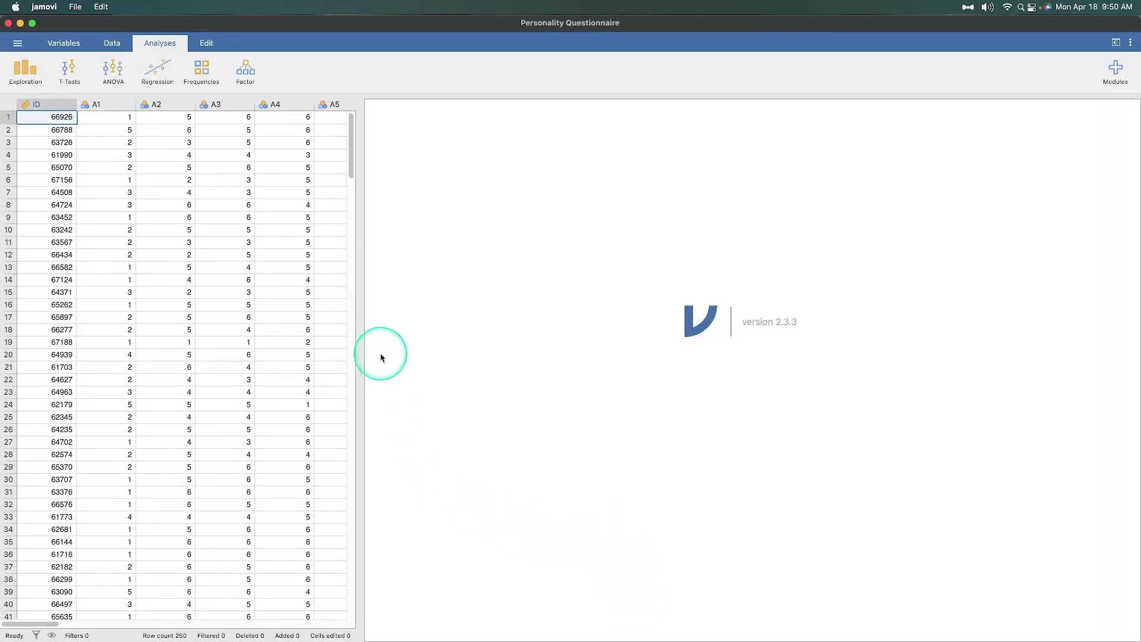
Widen the data table and examine the questionnaire columns from A1 to O5 plus gender and age
{"action": "left_click_drag", "start_coordinate": [359, 373], "coordinate": [863, 382]}
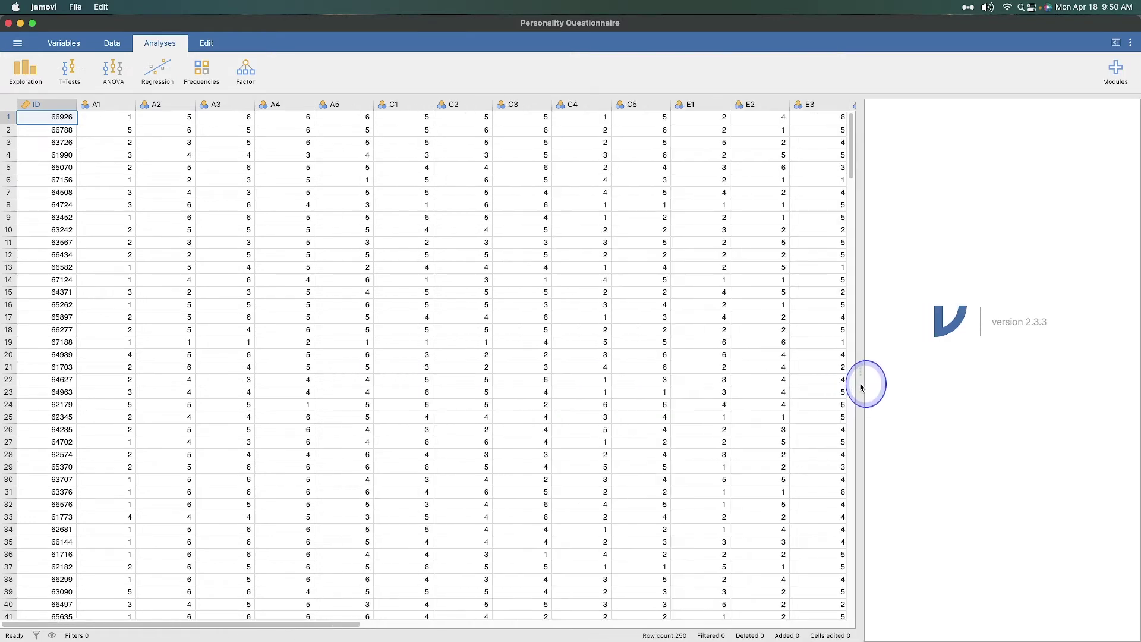
{"action": "scroll", "coordinate": [244, 325], "scroll_direction": "right", "scroll_amount": 15}
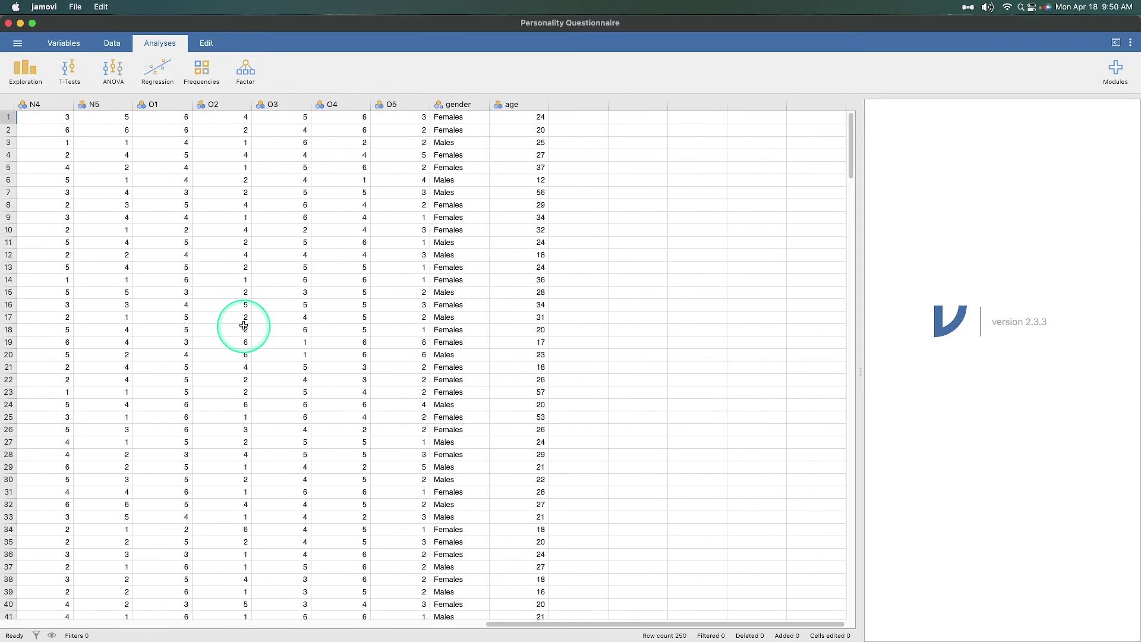
{"action": "scroll", "coordinate": [244, 326], "scroll_direction": "left", "scroll_amount": 15}
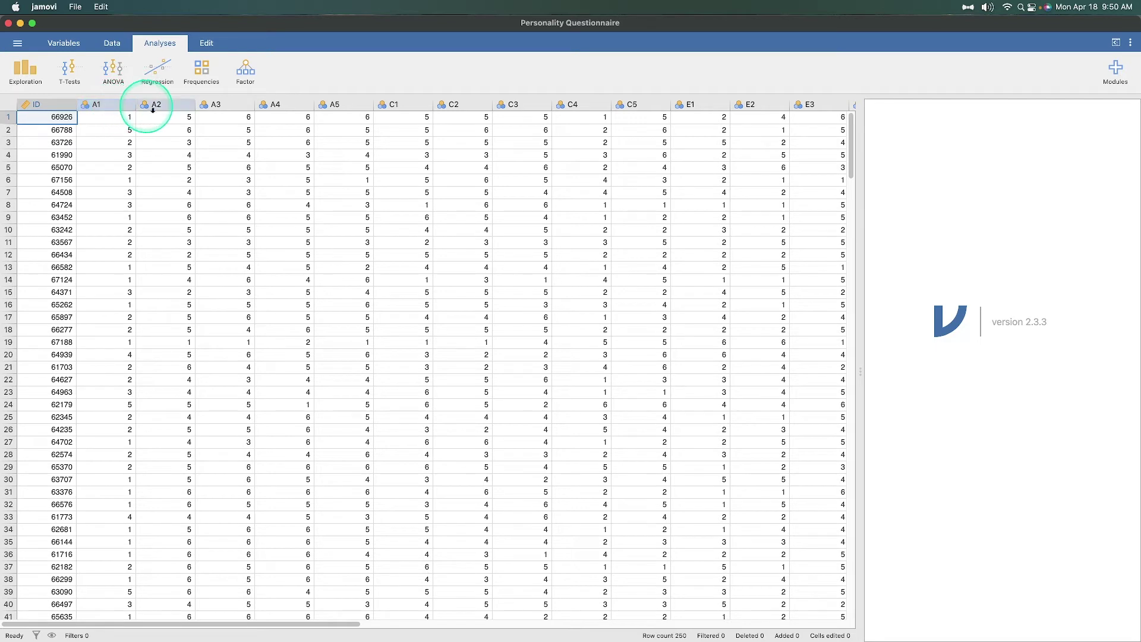
{"action": "scroll", "coordinate": [341, 211], "scroll_direction": "right", "scroll_amount": 5}
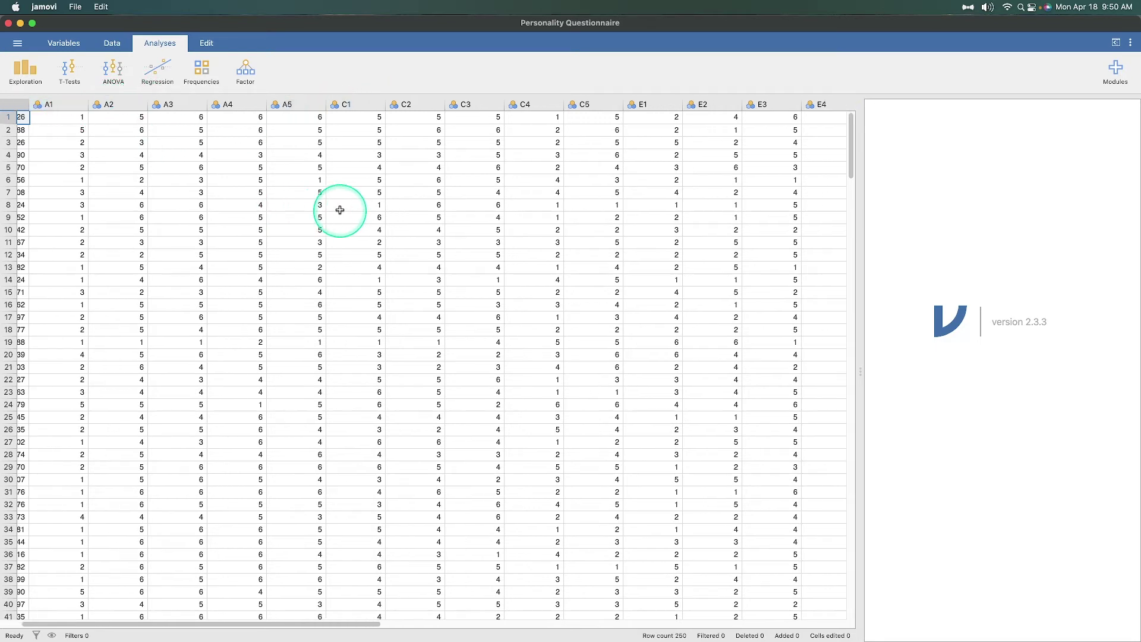
{"action": "scroll", "coordinate": [415, 209], "scroll_direction": "right", "scroll_amount": 5}
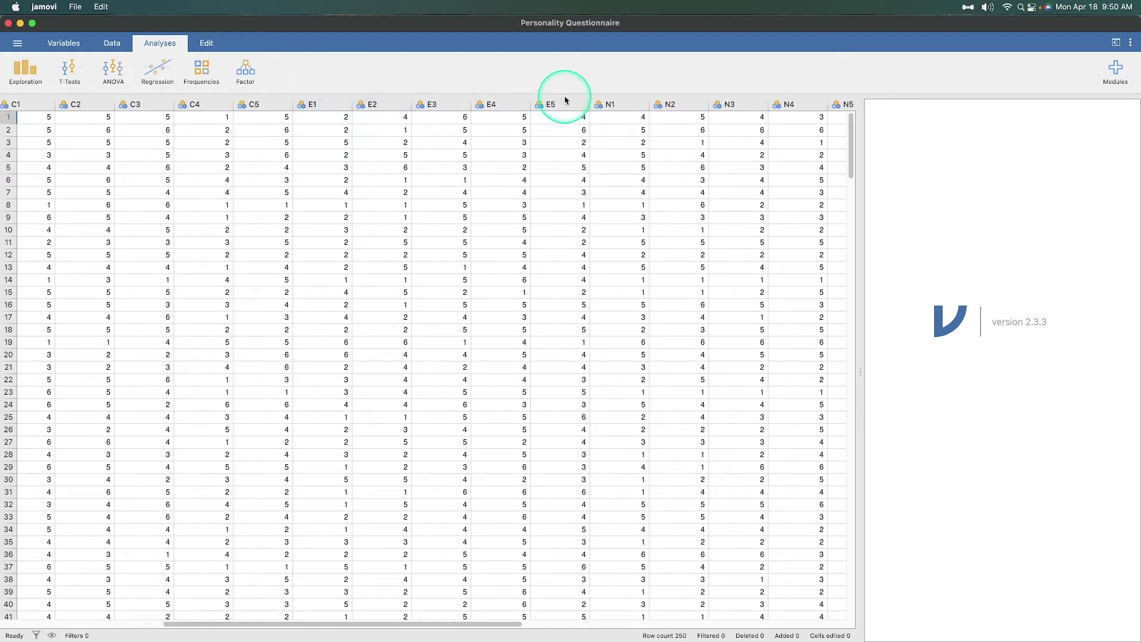
{"action": "scroll", "coordinate": [509, 178], "scroll_direction": "right", "scroll_amount": 5}
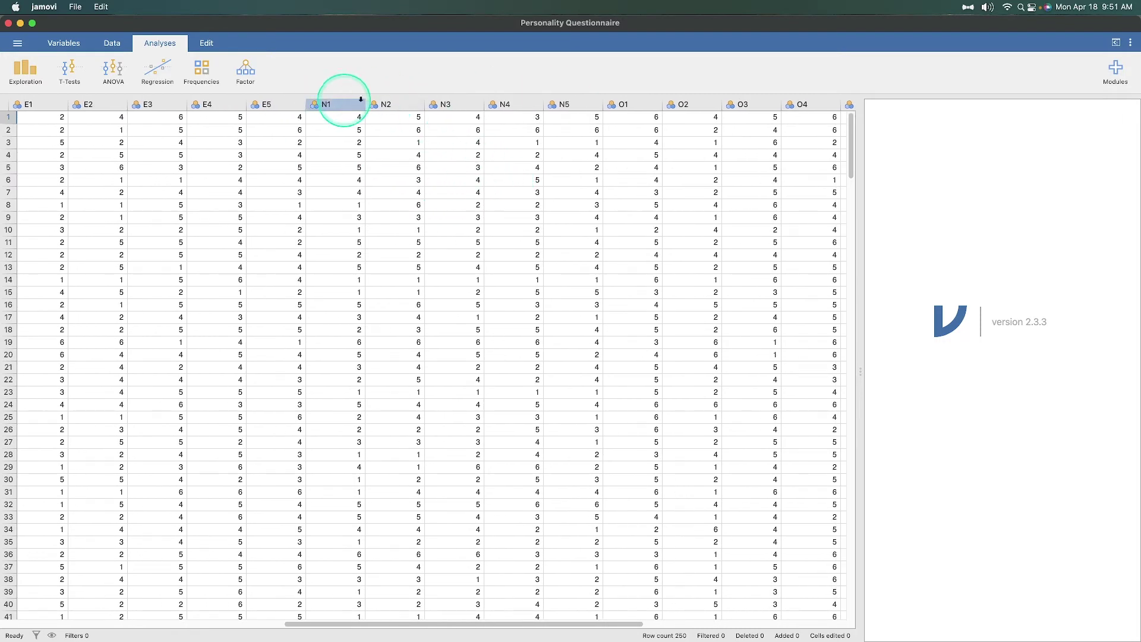
{"action": "scroll", "coordinate": [558, 181], "scroll_direction": "right", "scroll_amount": 3}
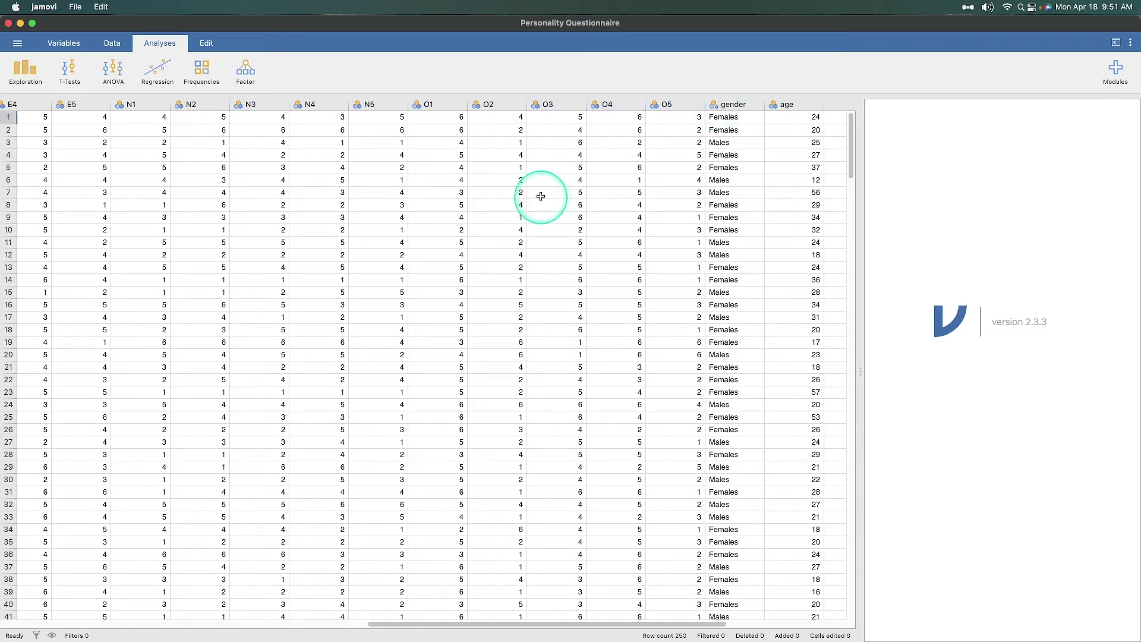
{"action": "scroll", "coordinate": [540, 190], "scroll_direction": "right", "scroll_amount": 2}
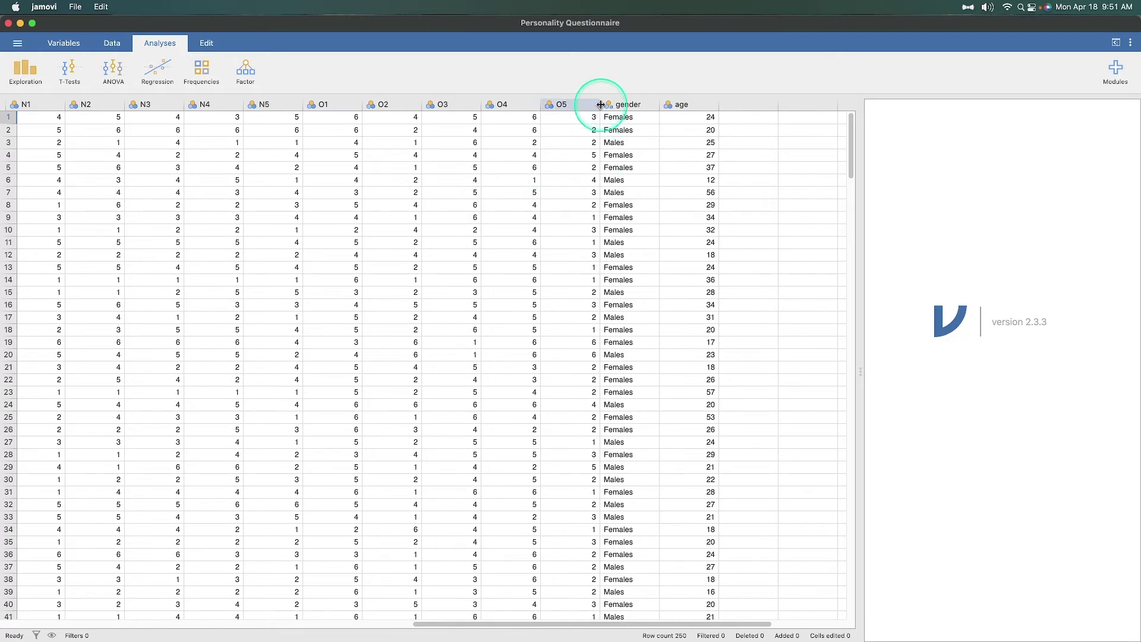
{"action": "scroll", "coordinate": [514, 283], "scroll_direction": "down", "scroll_amount": 4}
{"action": "scroll", "coordinate": [505, 275], "scroll_direction": "left", "scroll_amount": 12}
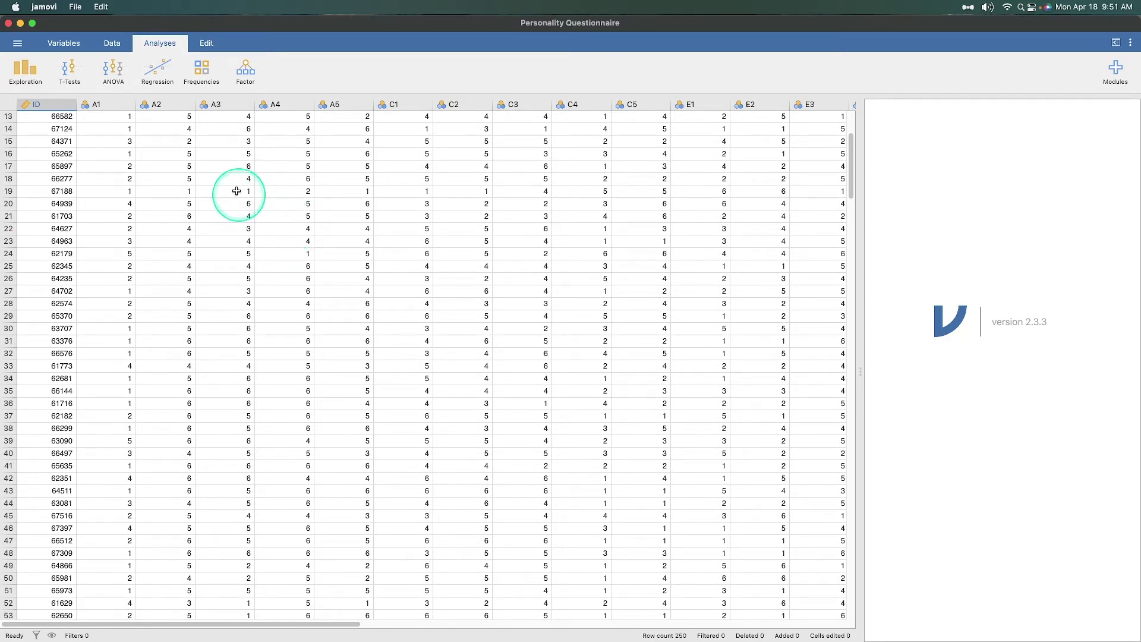
Start a Reliability Analysis from the Factor analyses and narrow the data table to give the results more room
{"action": "left_click", "coordinate": [243, 85]}
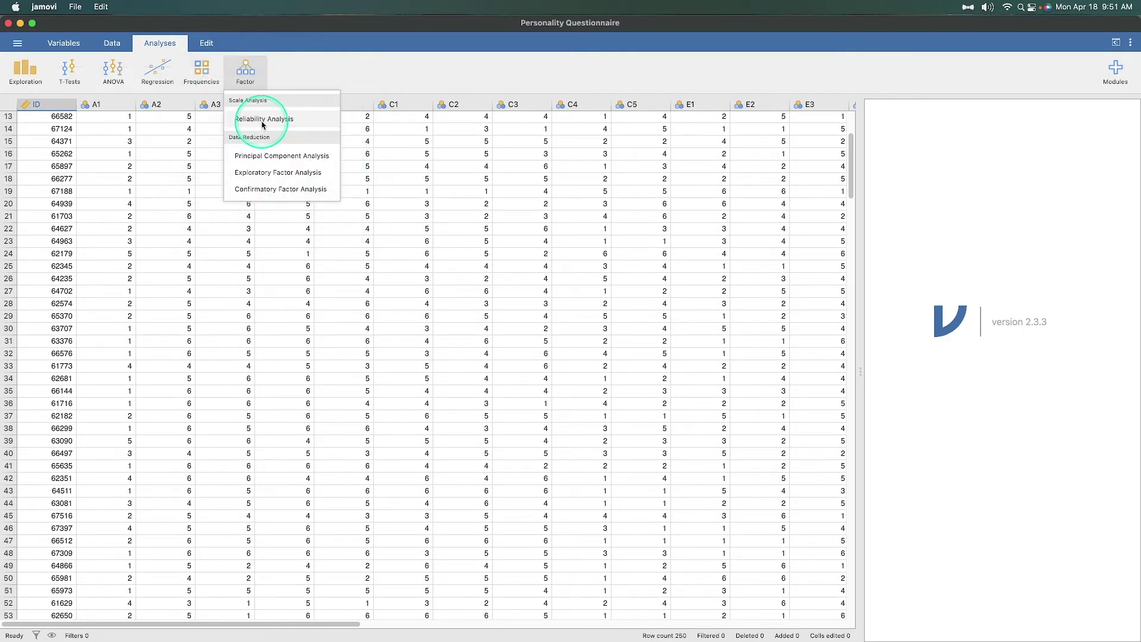
{"action": "left_click", "coordinate": [262, 123]}
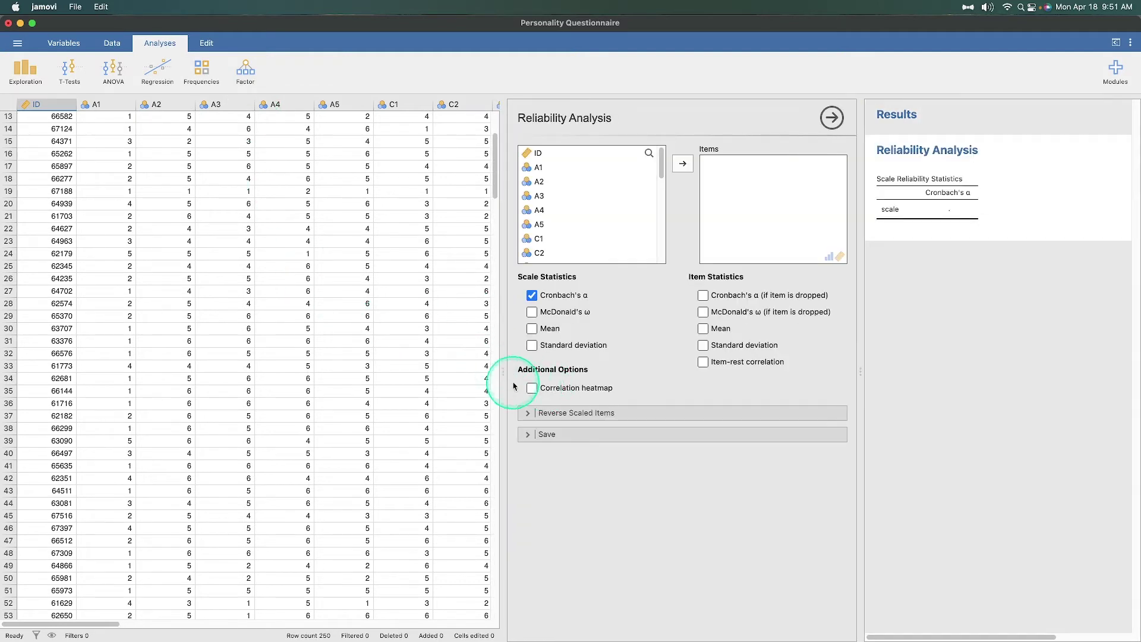
{"action": "left_click_drag", "start_coordinate": [503, 378], "coordinate": [301, 378]}
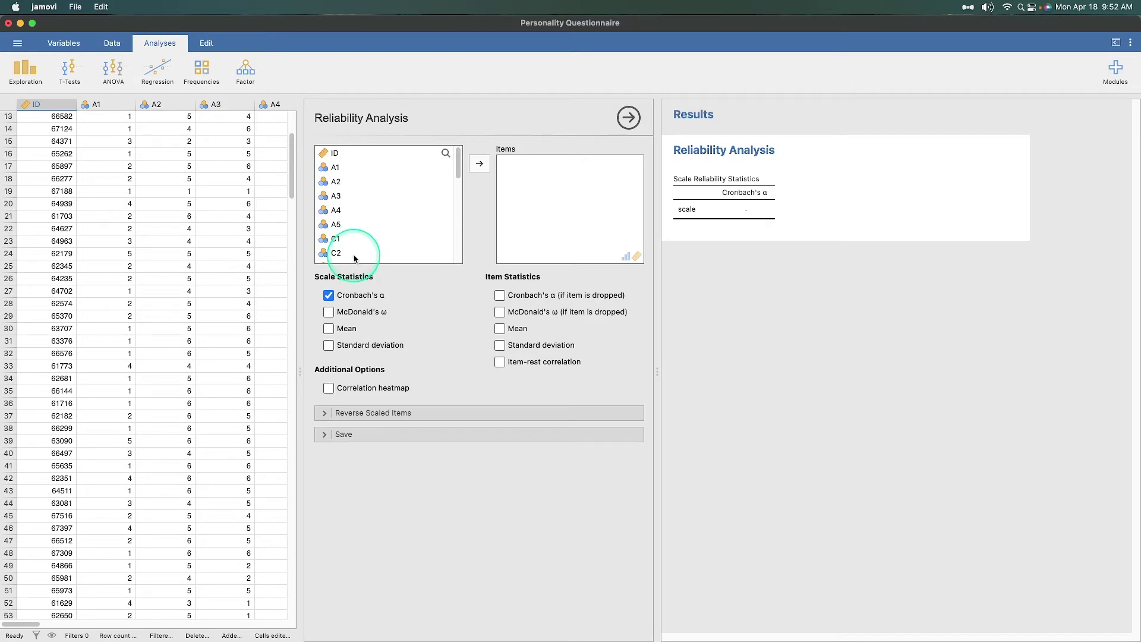
Add all questionnaire variables from A1 through O5 to the reliability analysis items, leaving out ID, age and gender
{"action": "left_click", "coordinate": [383, 172]}
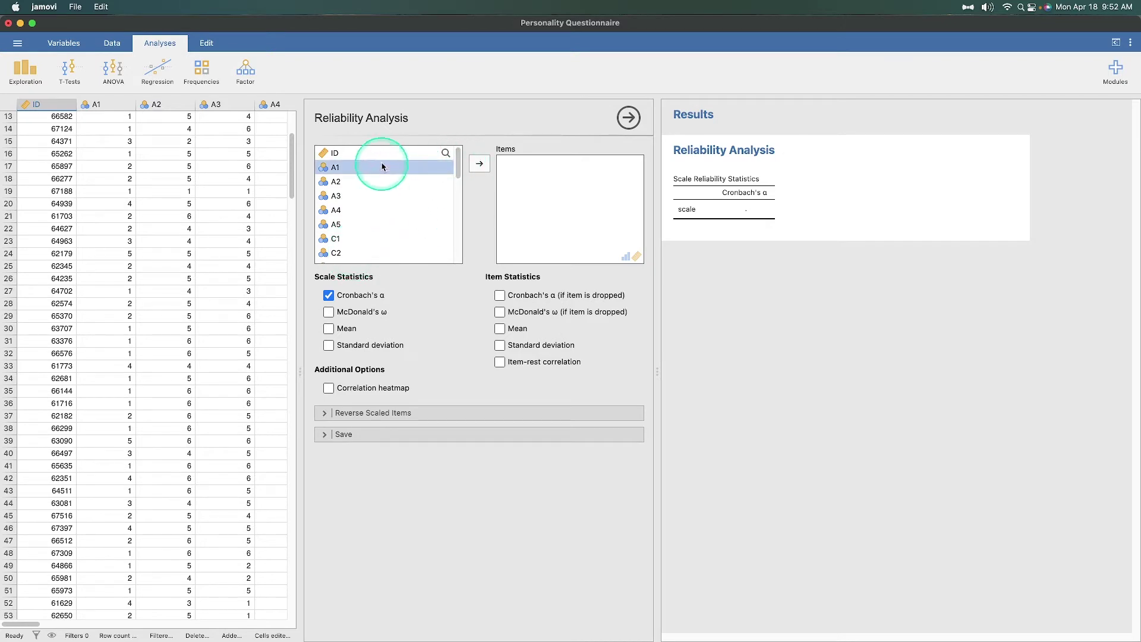
{"action": "scroll", "coordinate": [377, 224], "scroll_direction": "down", "scroll_amount": 10}
{"action": "left_click", "coordinate": [333, 230], "text": "shift"}
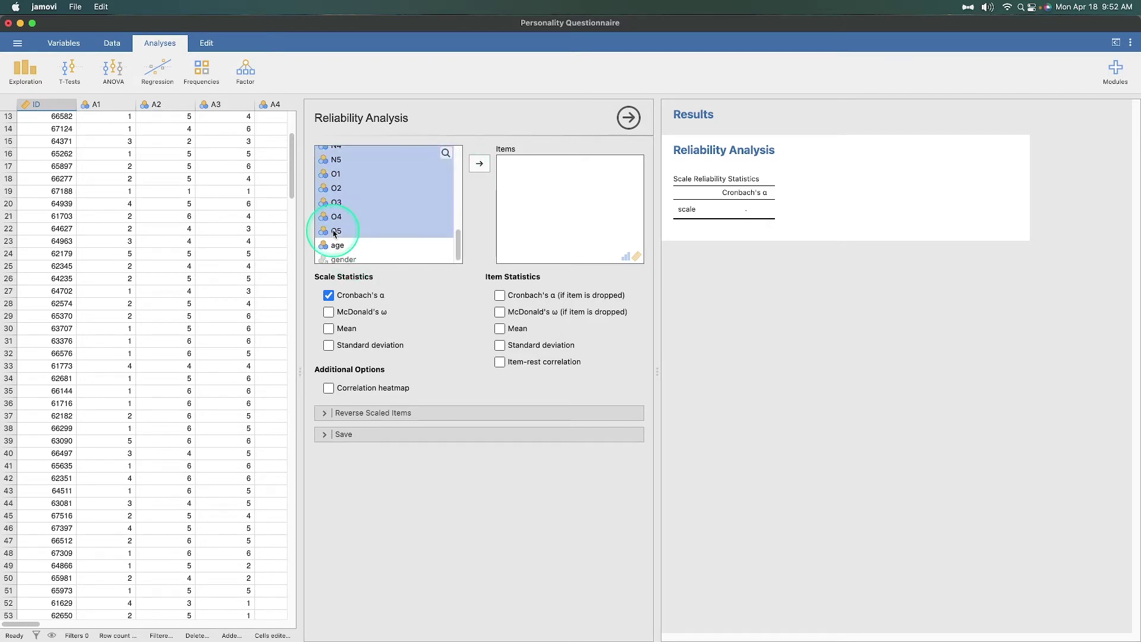
{"action": "left_click", "coordinate": [480, 164]}
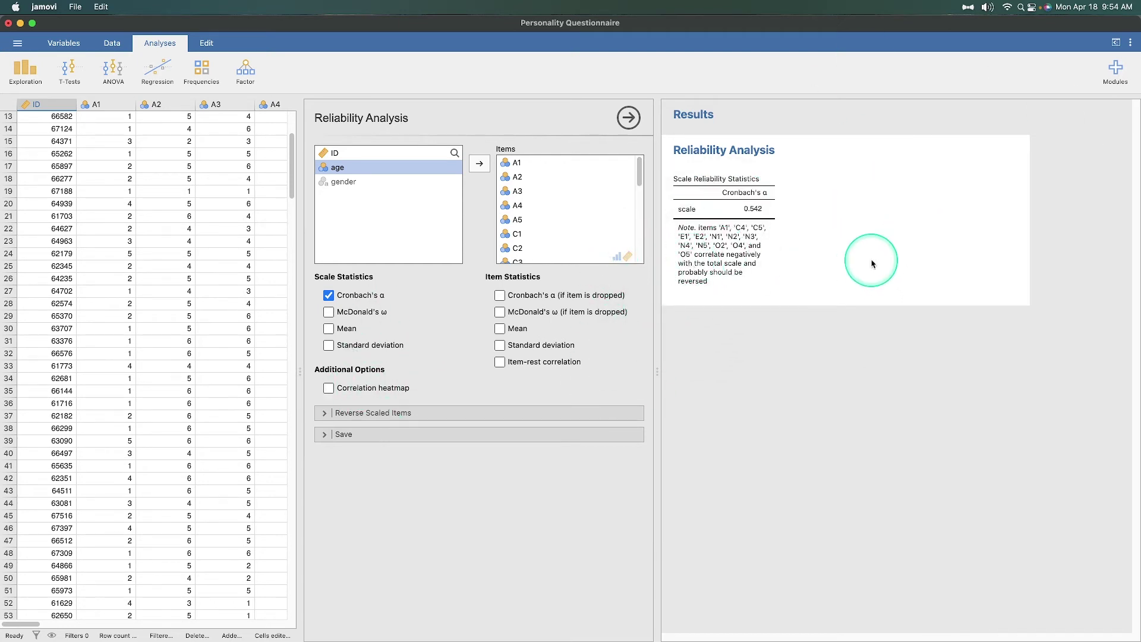
Include the scale's mean and standard deviation, plus Cronbach's α (if item is dropped) for each item
{"action": "left_click", "coordinate": [328, 329]}
{"action": "left_click", "coordinate": [364, 346]}
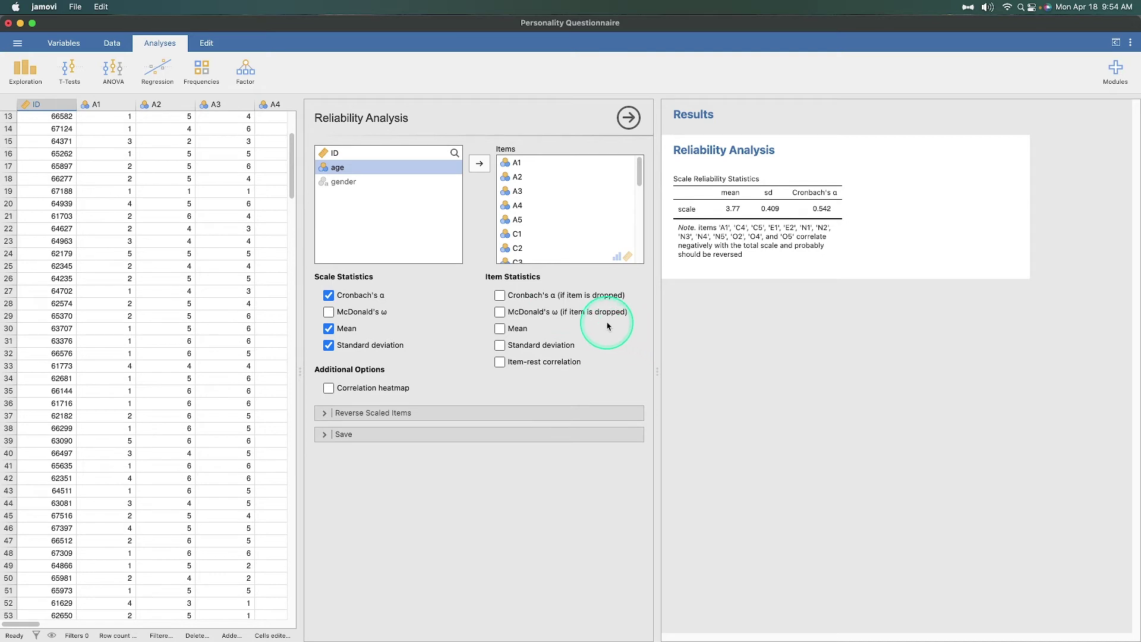
{"action": "left_click", "coordinate": [579, 296]}
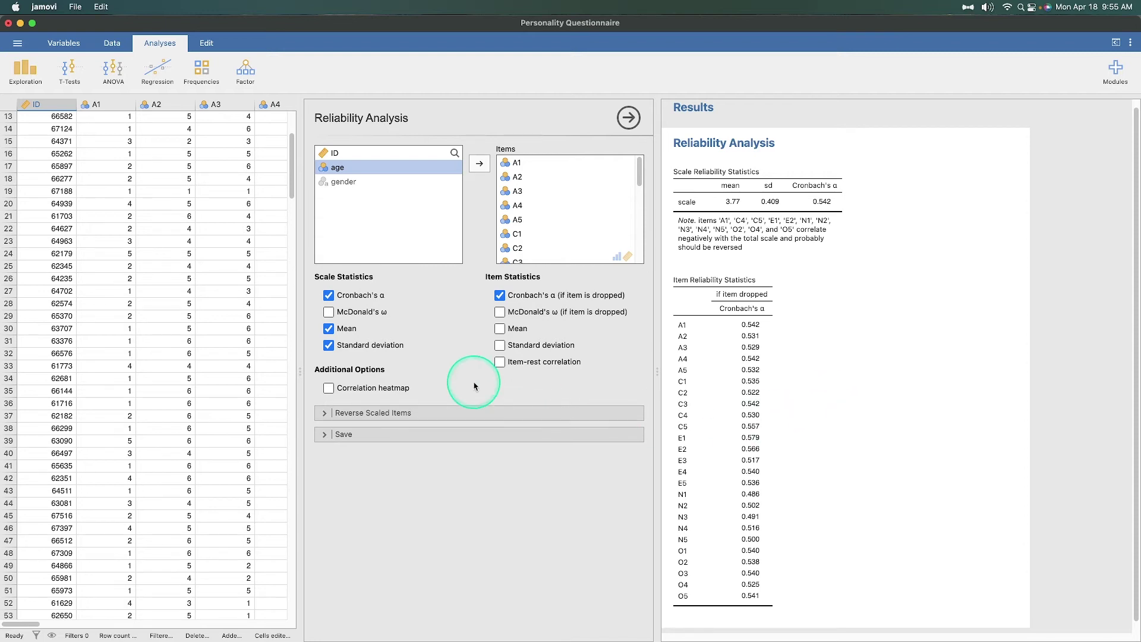
Try including age among the reliability items, and remove it again
{"action": "left_click", "coordinate": [480, 163]}
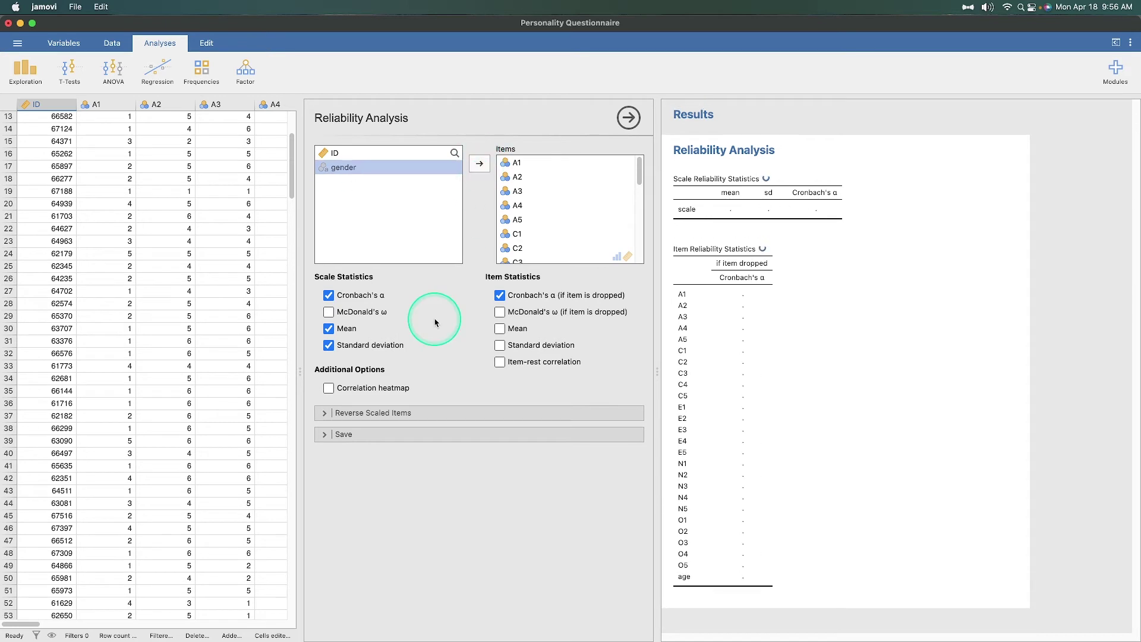
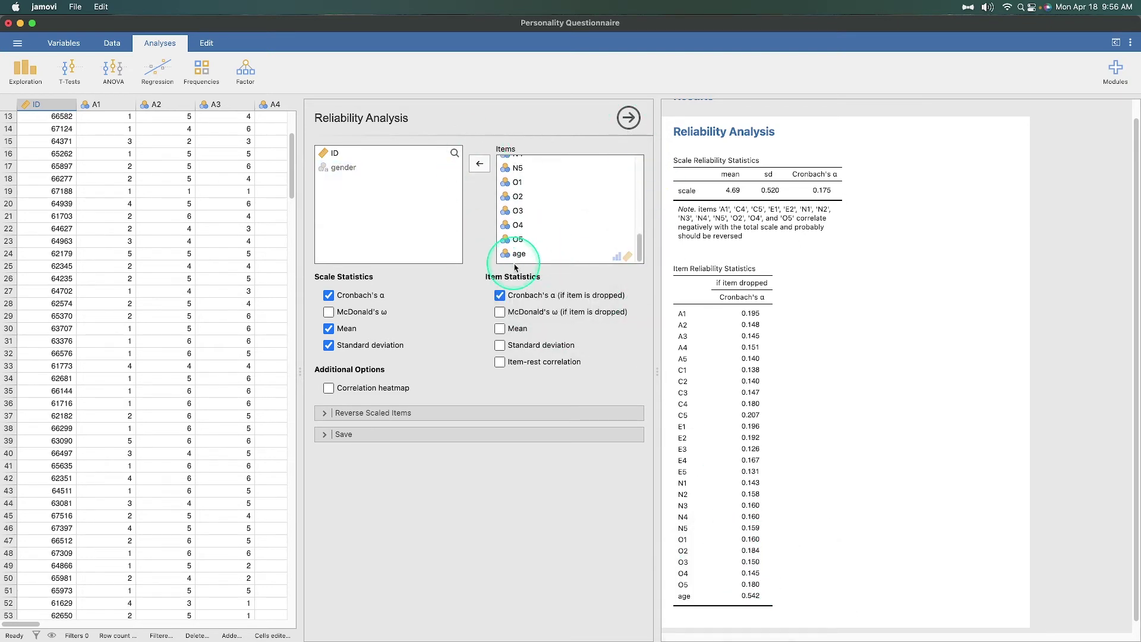
{"action": "left_click_drag", "start_coordinate": [520, 254], "coordinate": [417, 220]}
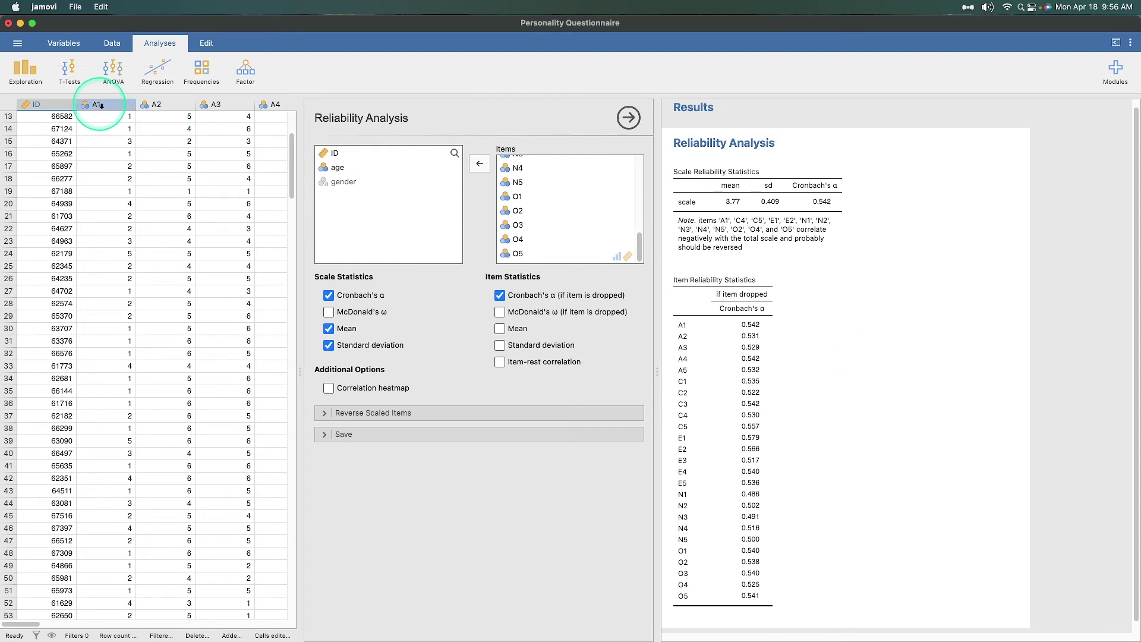
{"action": "left_click", "coordinate": [89, 104]}
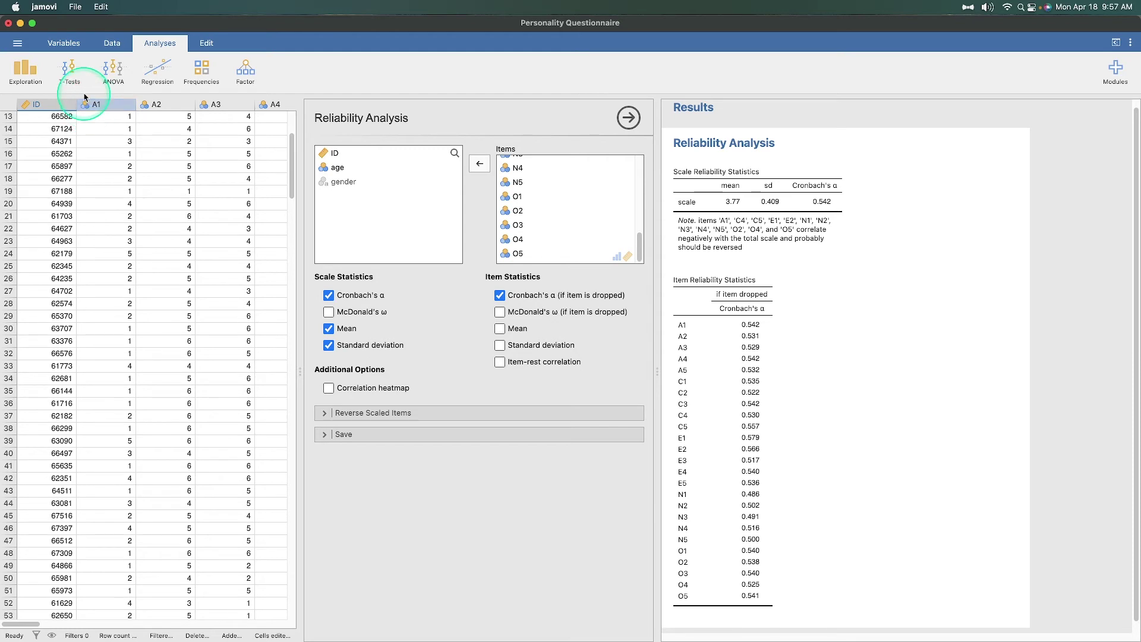
{"action": "left_click", "coordinate": [136, 123]}
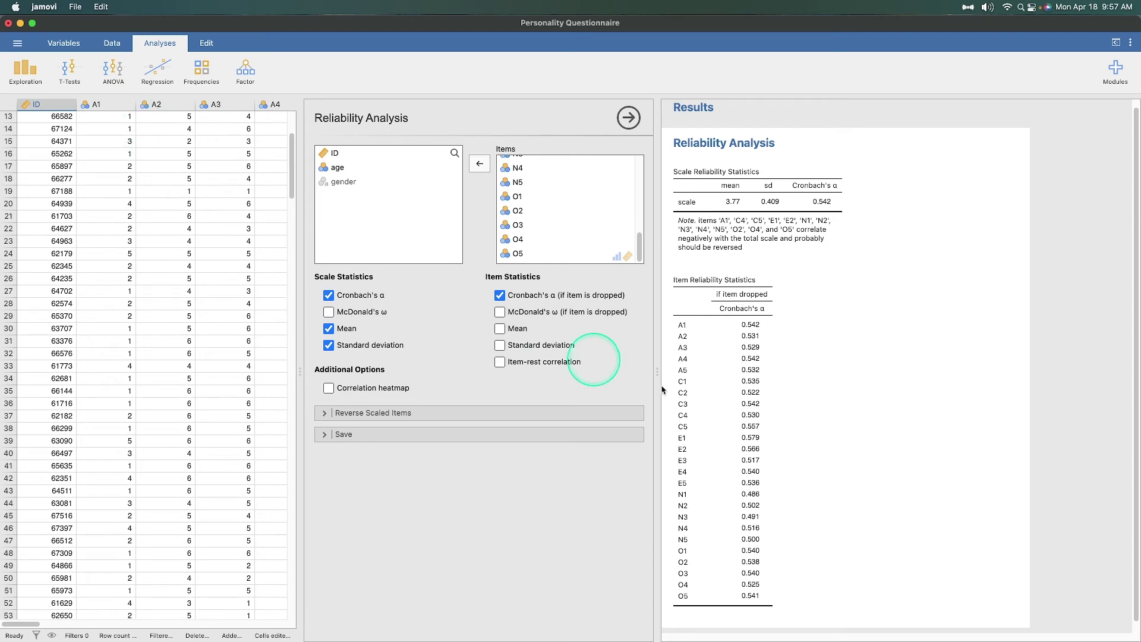
Include the mean, standard deviation and item-rest correlation in the item statistics
{"action": "left_click", "coordinate": [501, 328]}
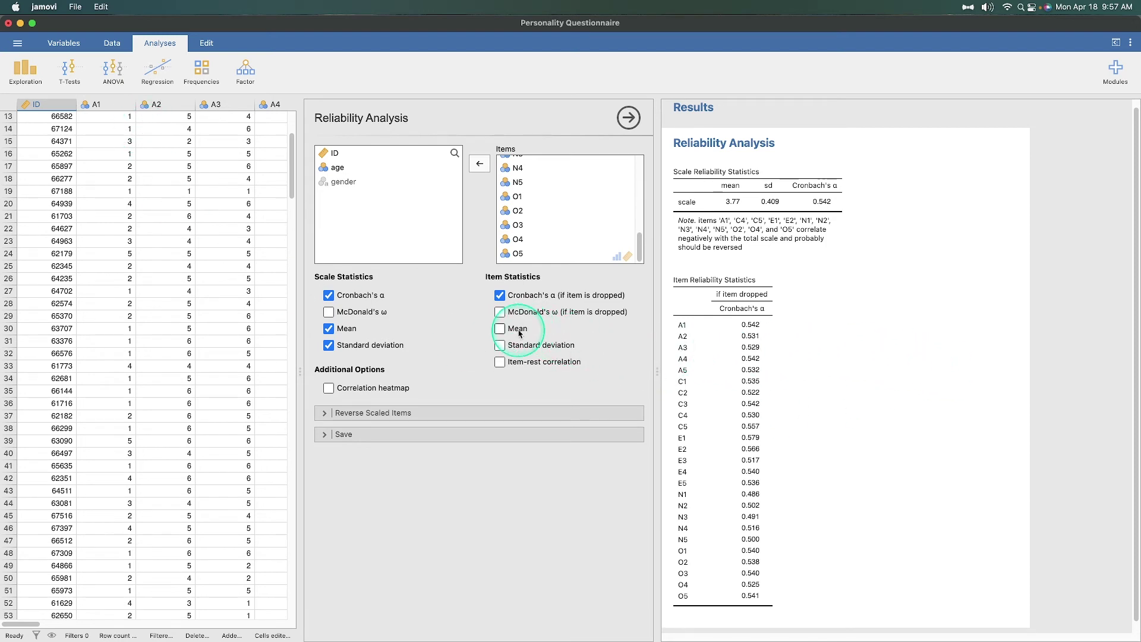
{"action": "left_click", "coordinate": [535, 345]}
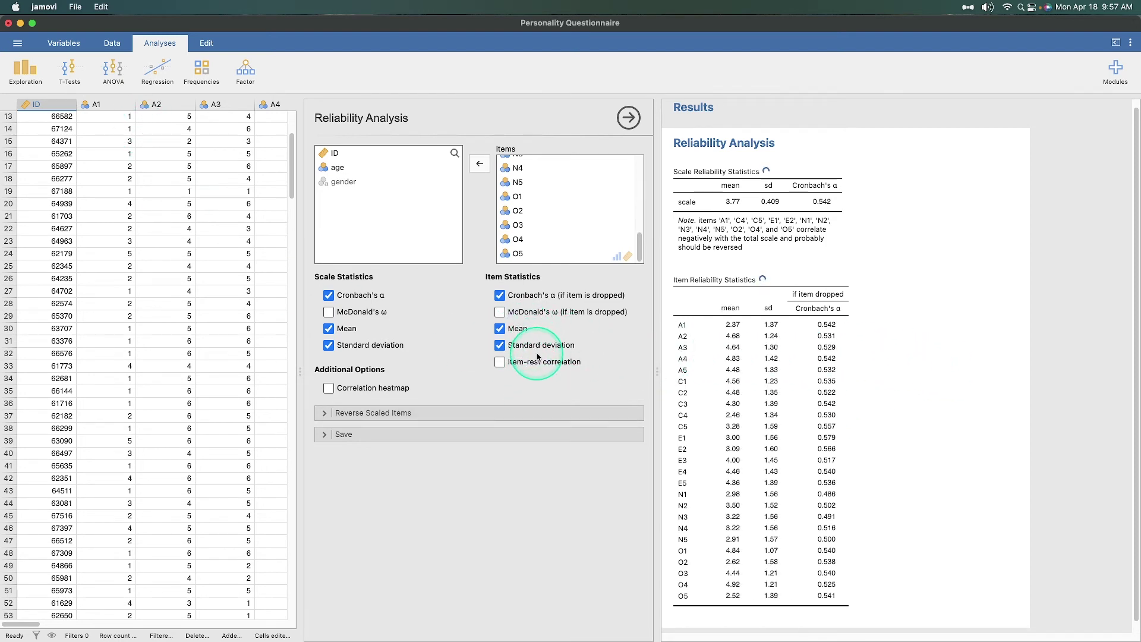
{"action": "left_click", "coordinate": [535, 362]}
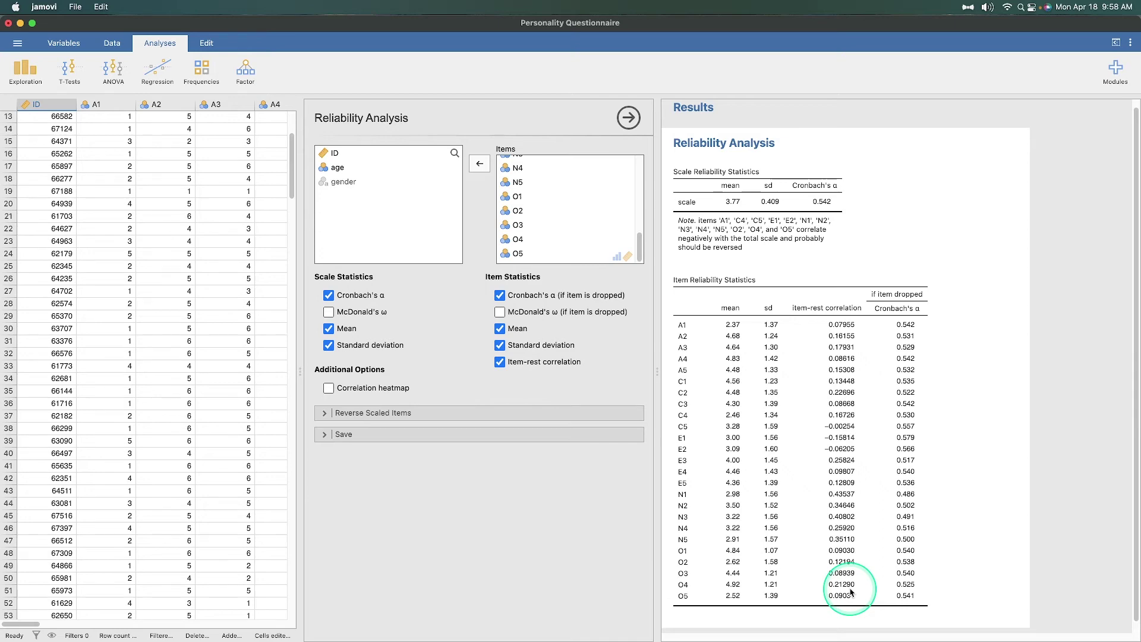
Add a correlation heatmap of the items to the results and look it over
{"action": "left_click", "coordinate": [354, 391]}
{"action": "scroll", "coordinate": [840, 420], "scroll_direction": "down", "scroll_amount": 5}
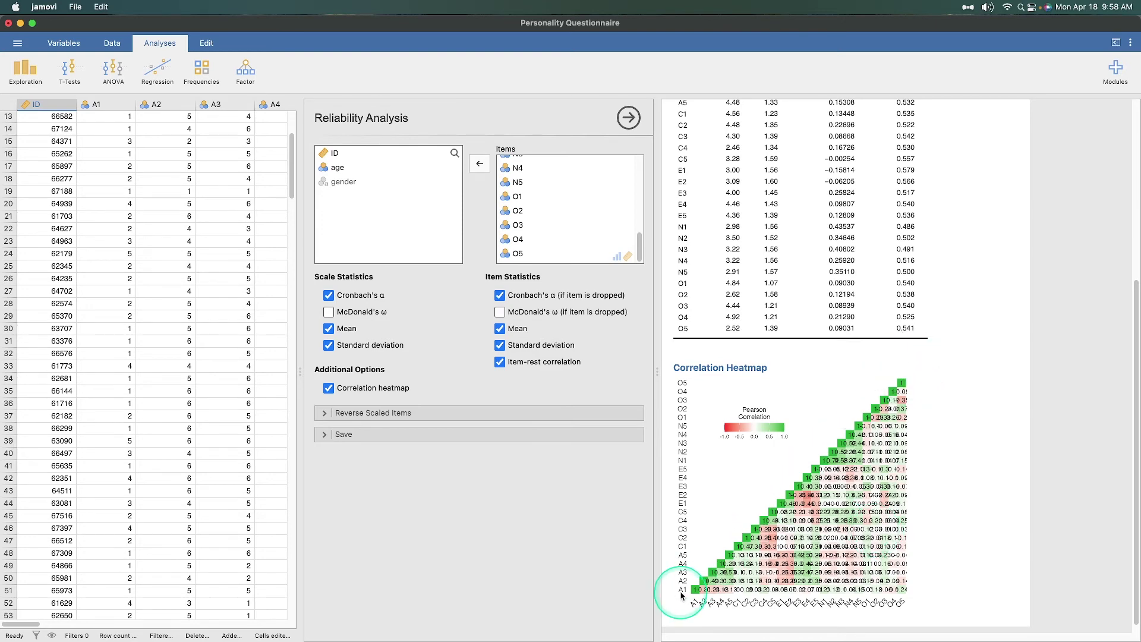
{"action": "scroll", "coordinate": [805, 383], "scroll_direction": "up", "scroll_amount": 10}
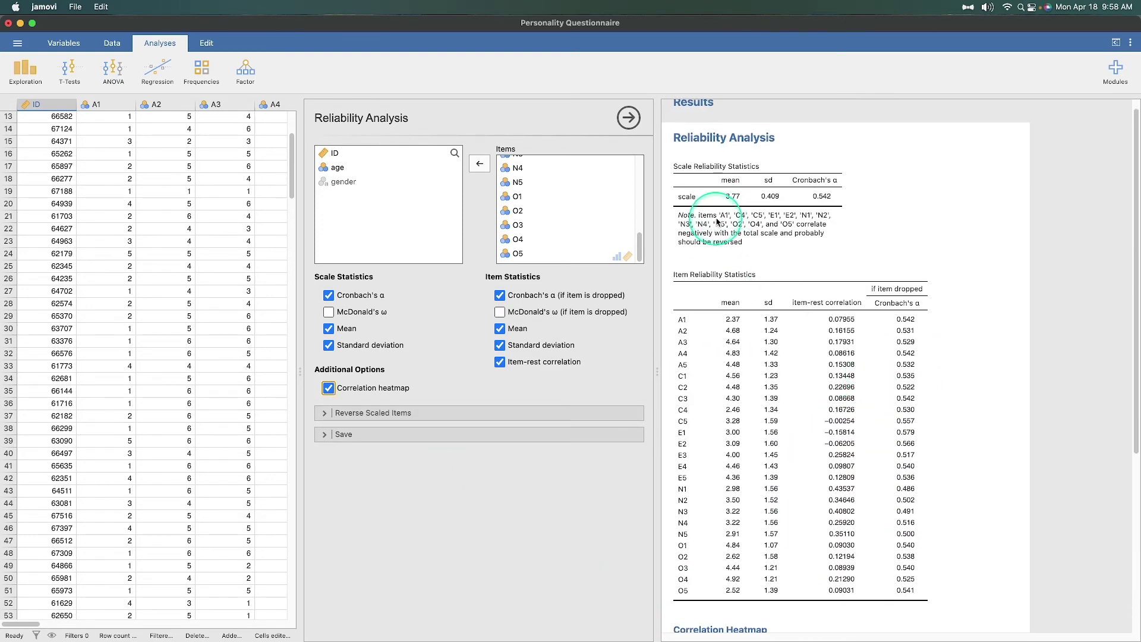
Set items A1, C4, C5, E1 and E2 as reverse scaled items
{"action": "left_click", "coordinate": [326, 414]}
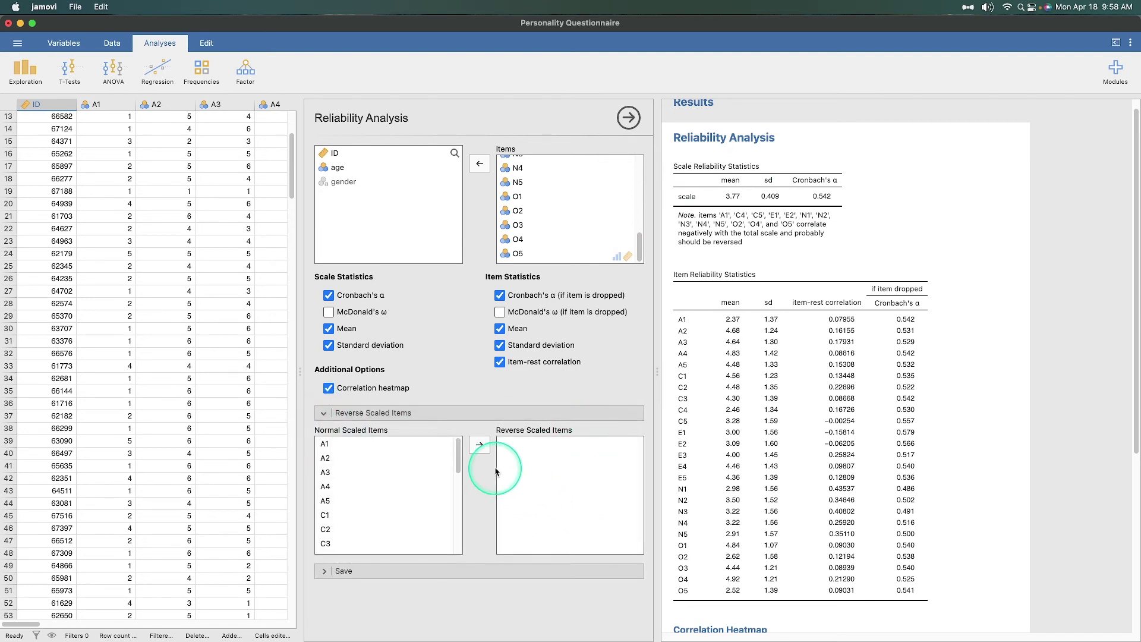
{"action": "left_click", "coordinate": [325, 444]}
{"action": "left_click", "coordinate": [479, 444]}
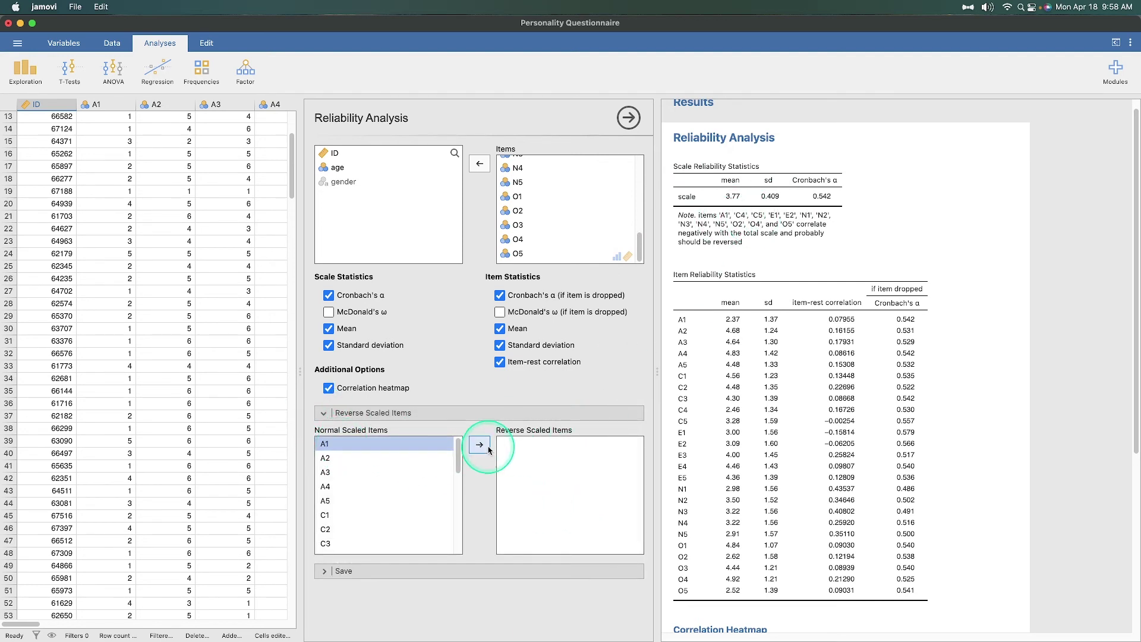
{"action": "scroll", "coordinate": [349, 504], "scroll_direction": "down", "scroll_amount": 2}
{"action": "left_click", "coordinate": [428, 512]}
{"action": "left_click", "coordinate": [479, 445]}
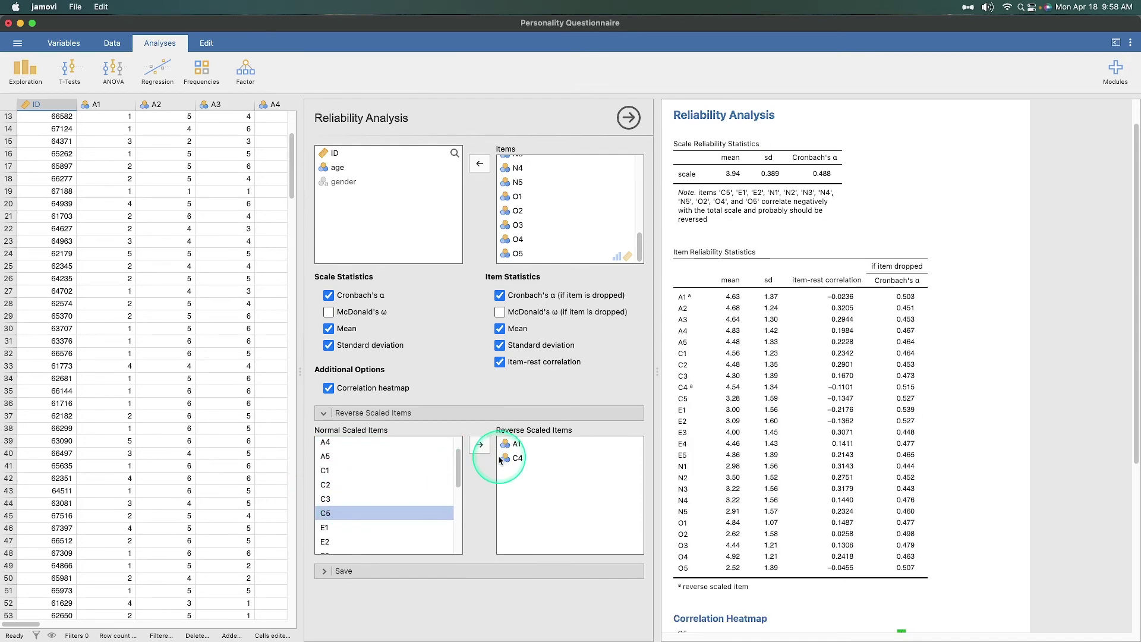
{"action": "left_click", "coordinate": [479, 445]}
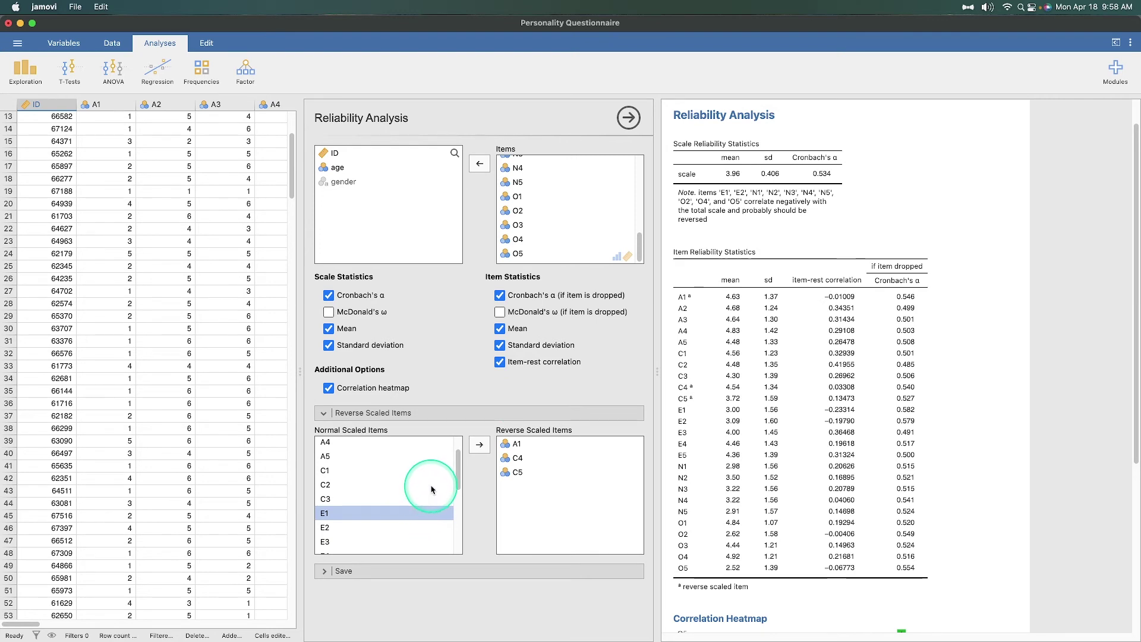
{"action": "left_click", "coordinate": [479, 445]}
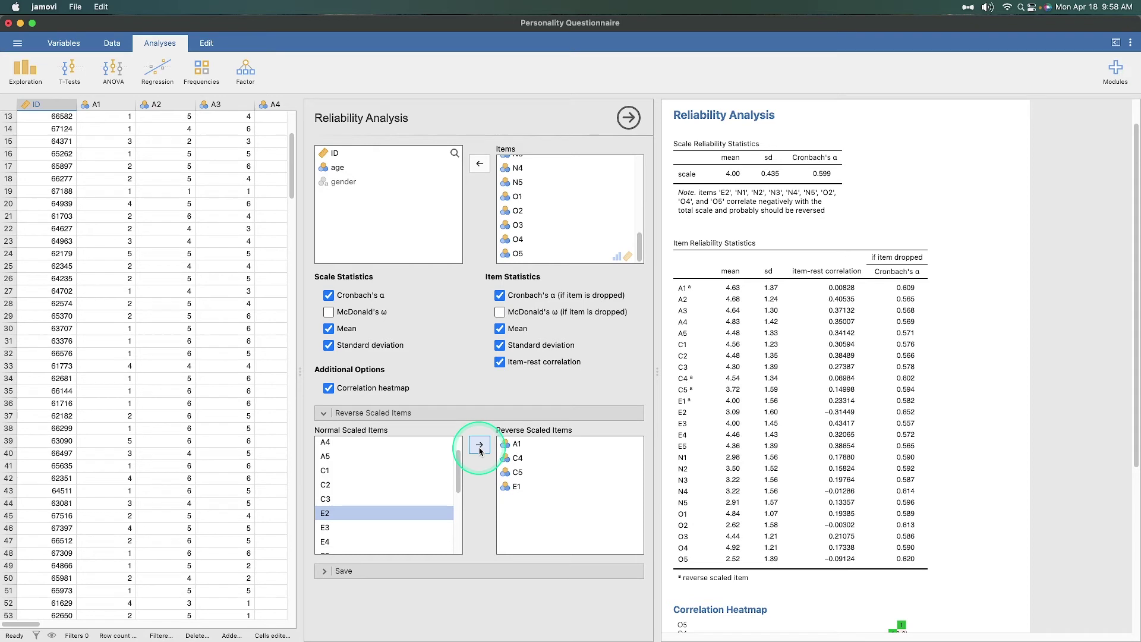
{"action": "left_click", "coordinate": [479, 445]}
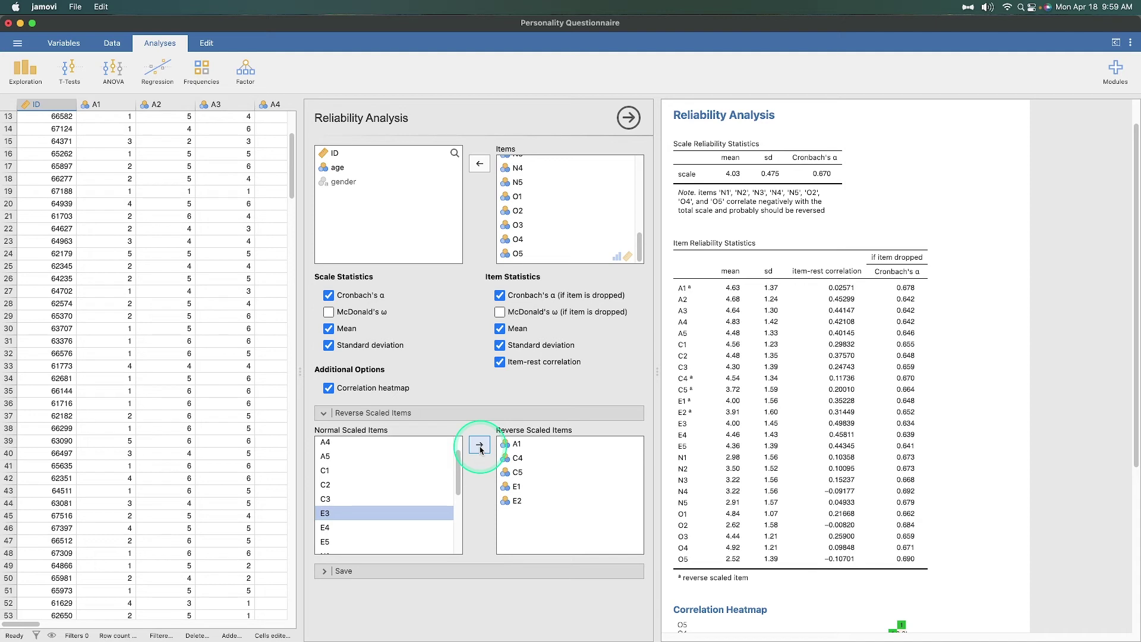
Set all five N items, N1 through N5, as reverse scaled
{"action": "scroll", "coordinate": [357, 499], "scroll_direction": "down", "scroll_amount": 5}
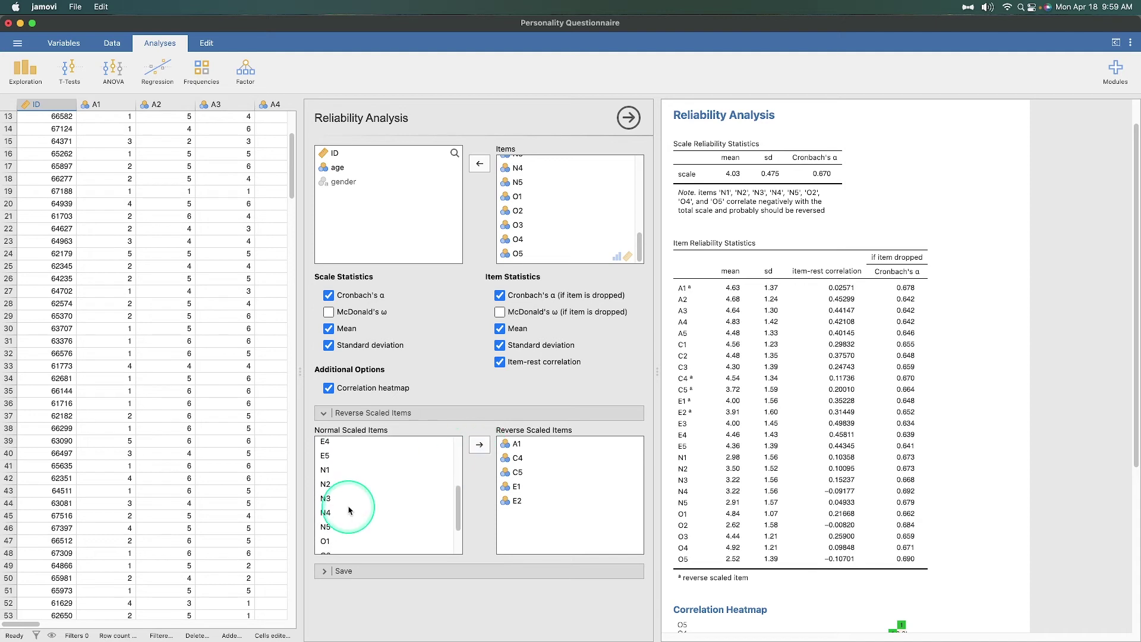
{"action": "left_click", "coordinate": [329, 464]}
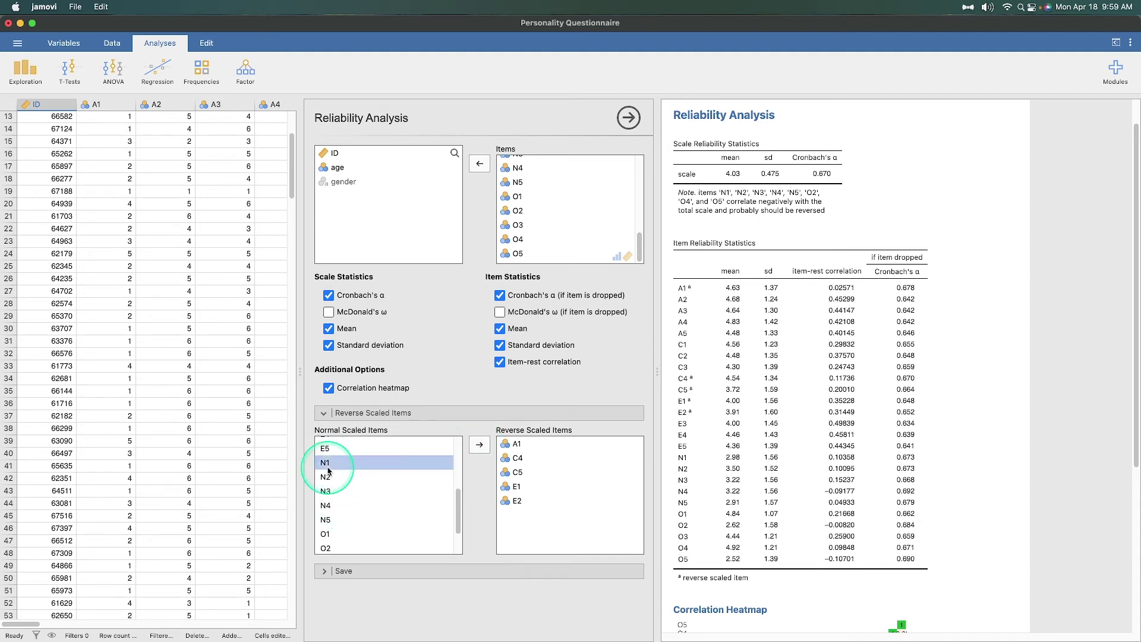
{"action": "left_click", "coordinate": [336, 521], "text": "shift"}
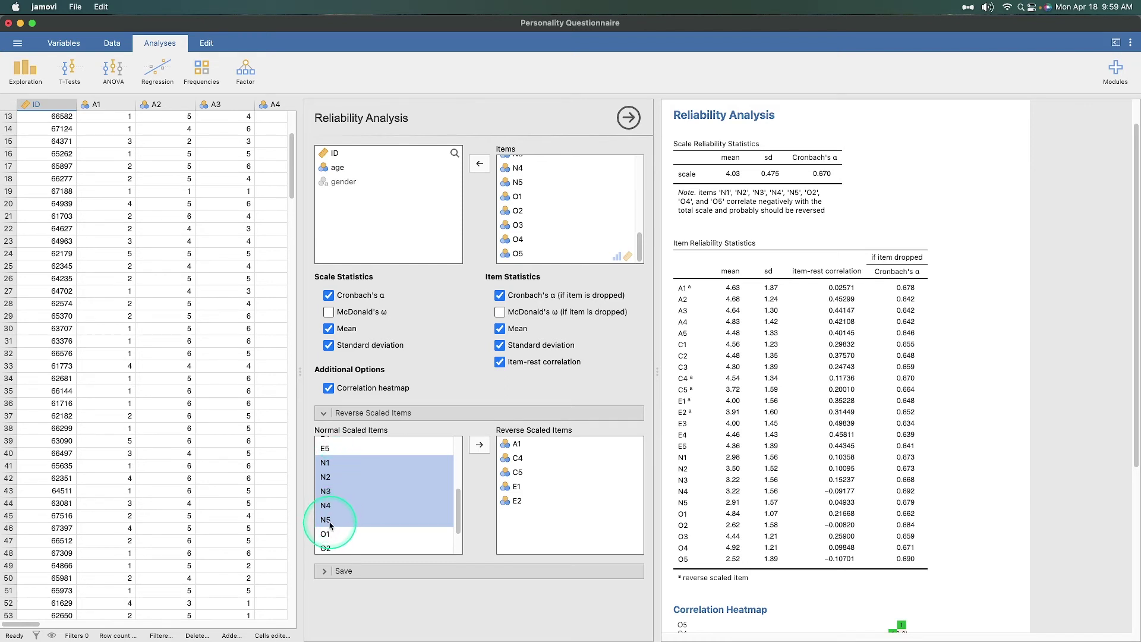
{"action": "left_click", "coordinate": [479, 444]}
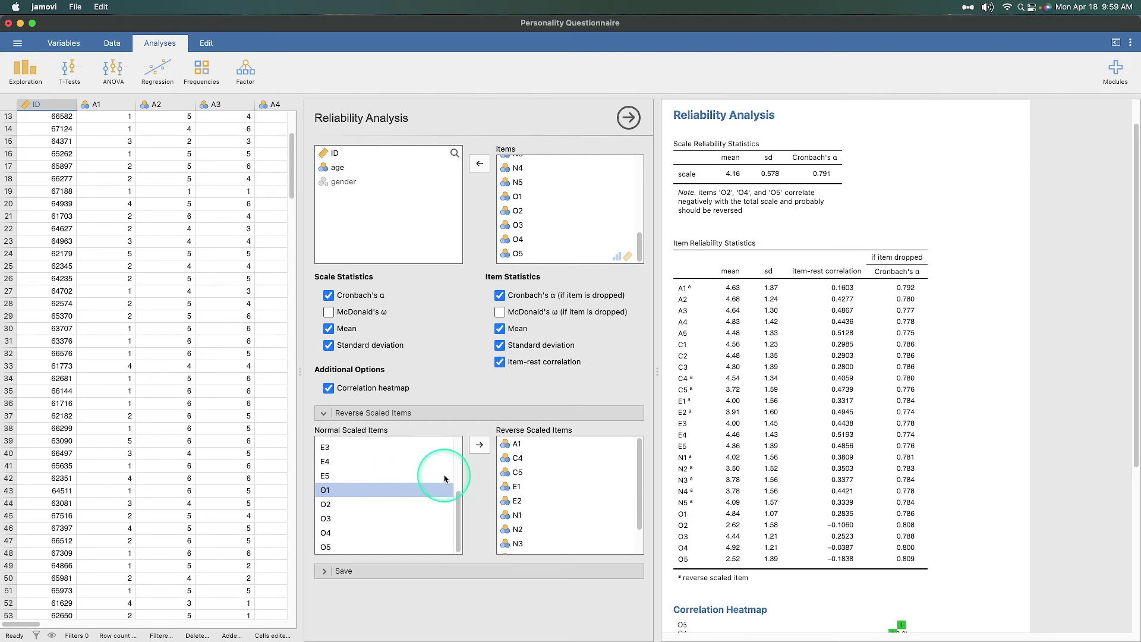
Set the items O2, O4 and O5 as reverse scaled together
{"action": "left_click", "coordinate": [347, 504]}
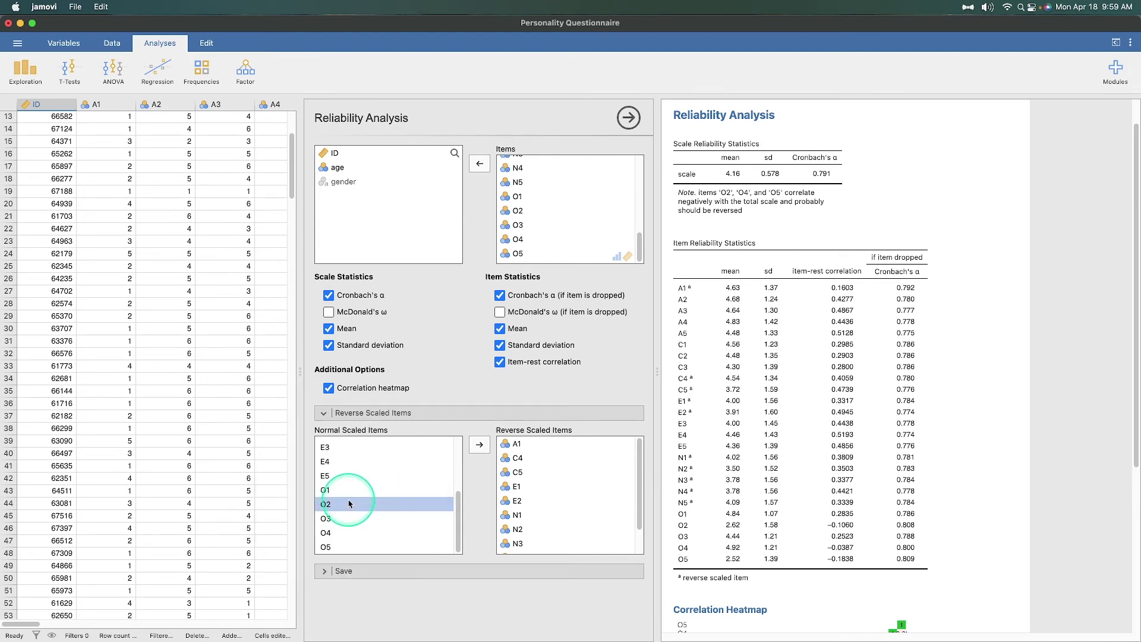
{"action": "left_click", "coordinate": [335, 534], "text": "super"}
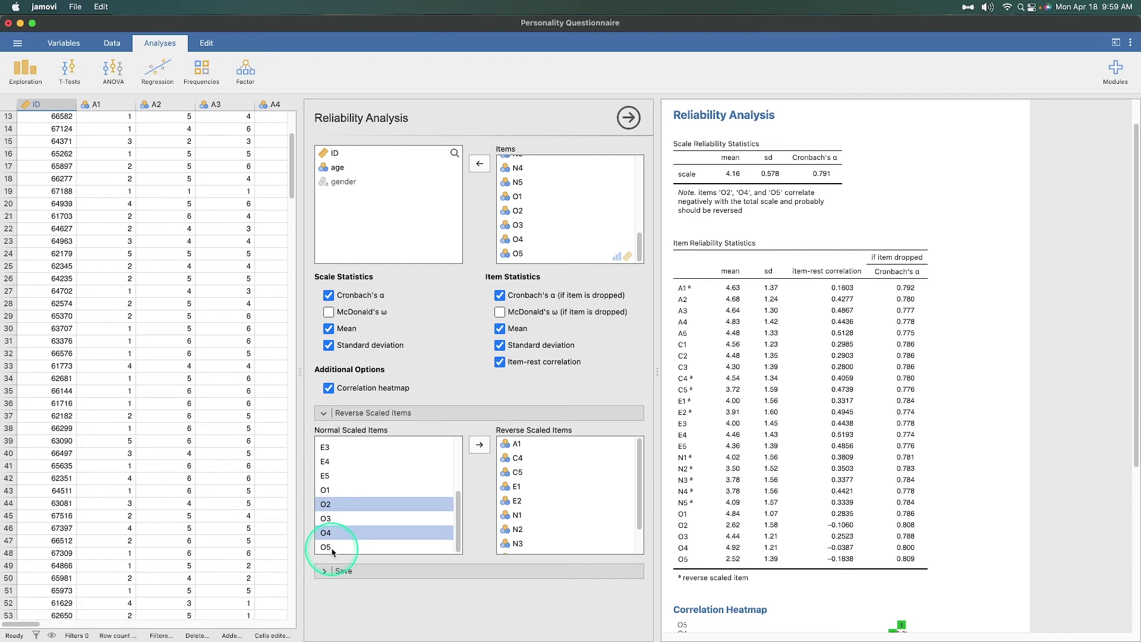
{"action": "left_click", "coordinate": [332, 548], "text": "super"}
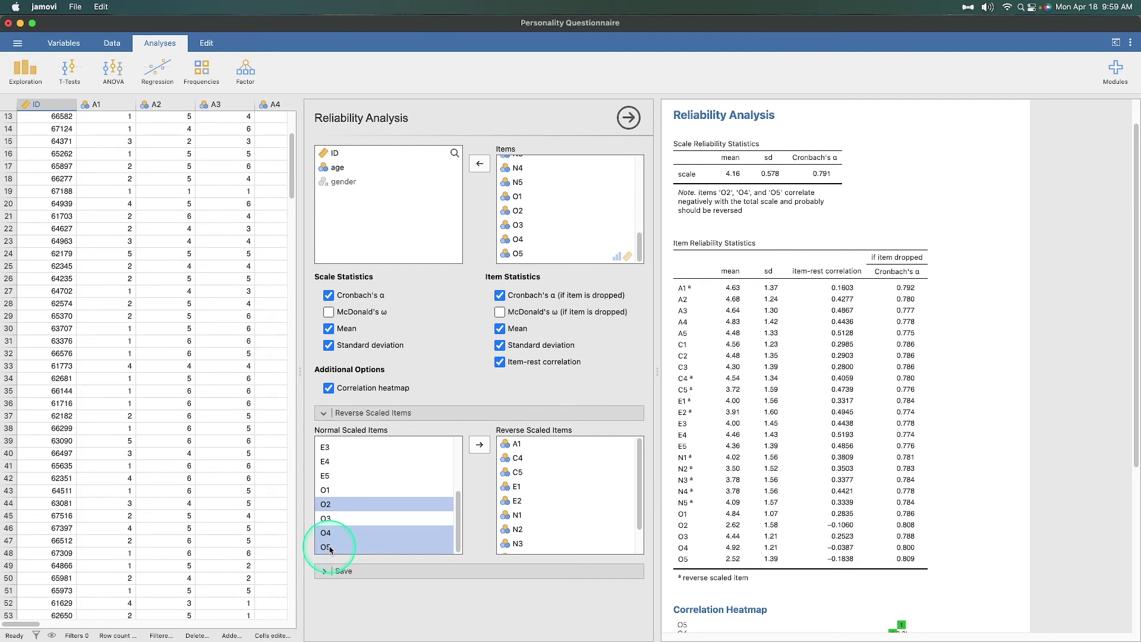
{"action": "left_click", "coordinate": [480, 445]}
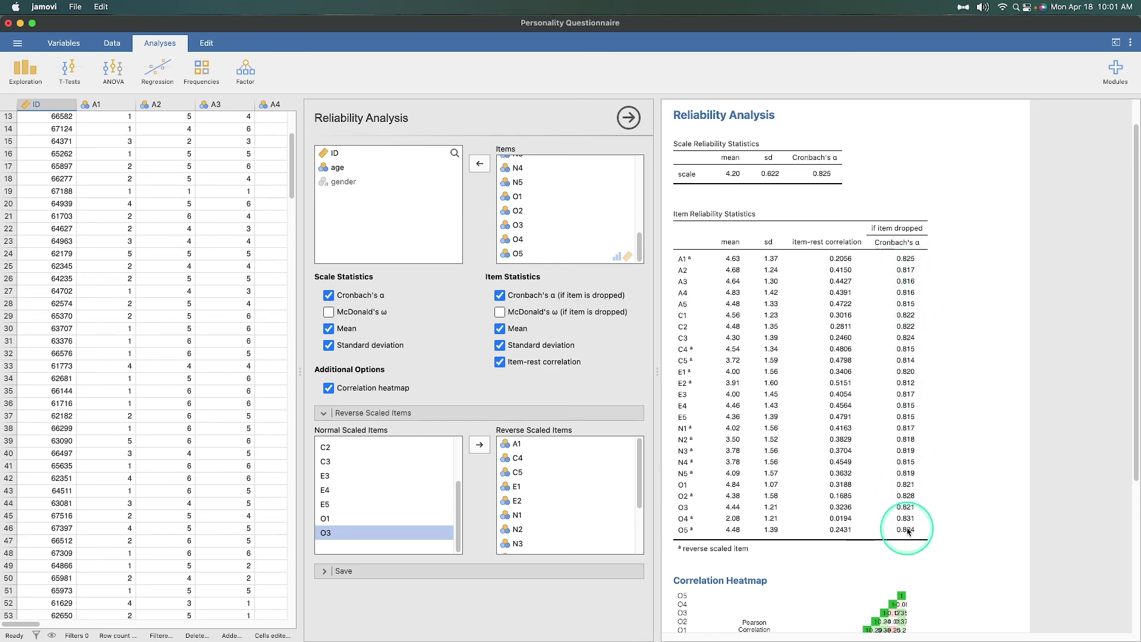
Review the updated correlation heatmap and item statistics, and show the options for saving mean and sum scores
{"action": "scroll", "coordinate": [927, 505], "scroll_direction": "down", "scroll_amount": 5}
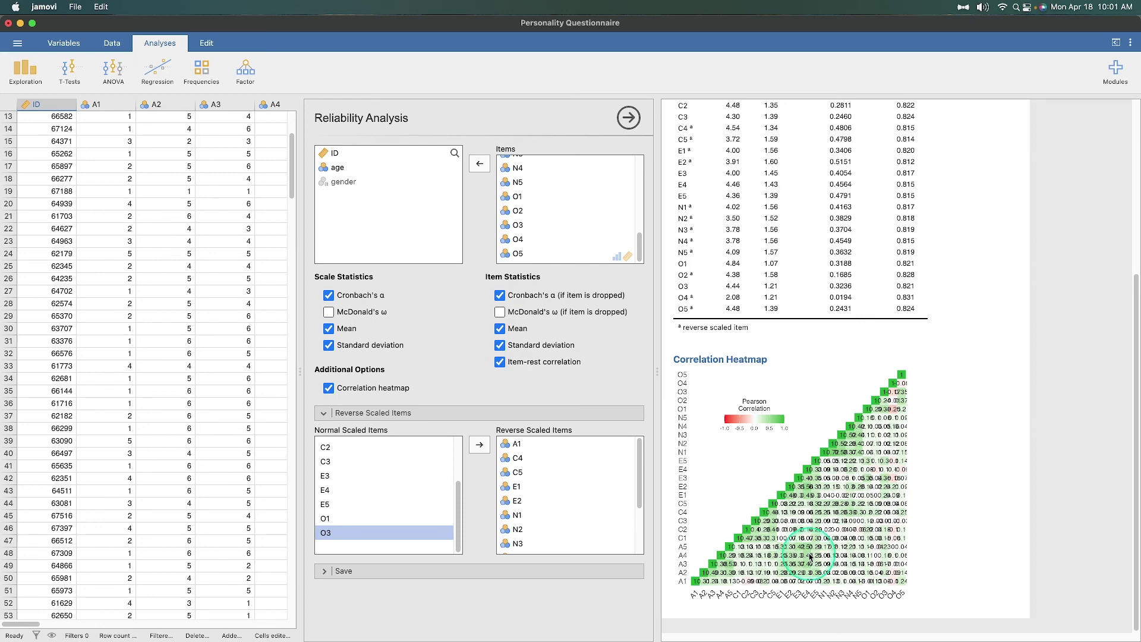
{"action": "scroll", "coordinate": [882, 487], "scroll_direction": "up", "scroll_amount": 1}
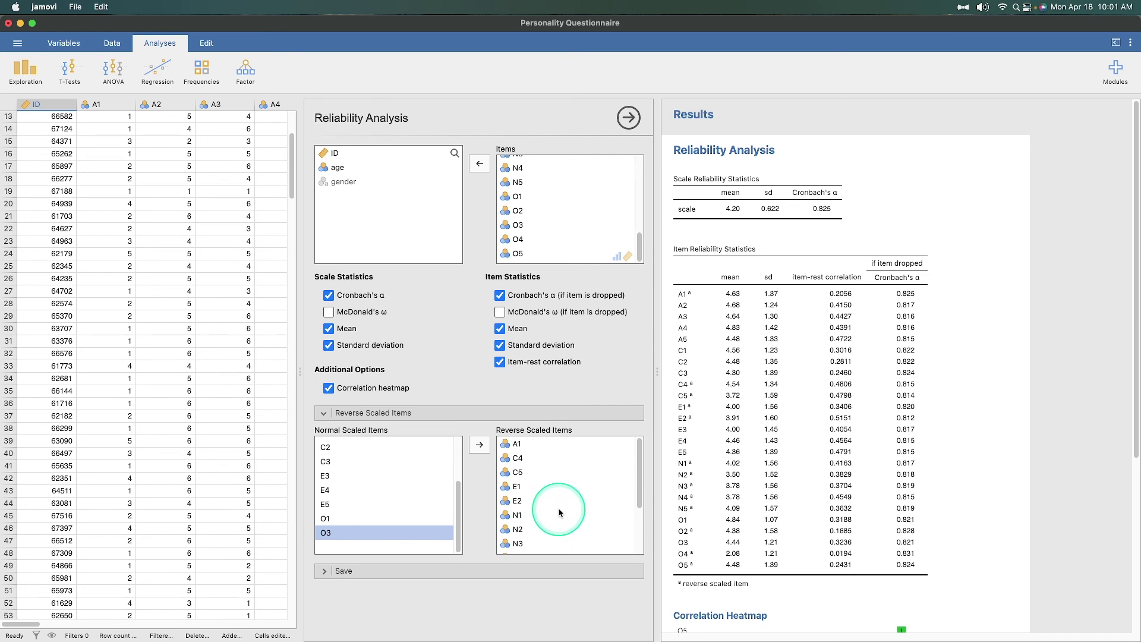
{"action": "left_click", "coordinate": [325, 572]}
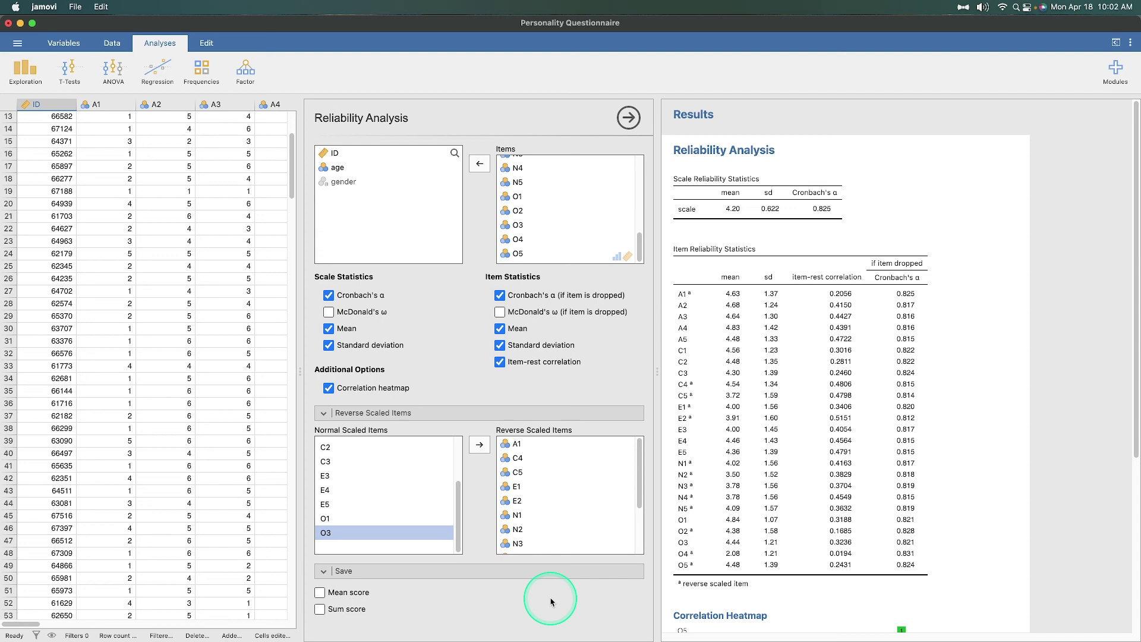
{"action": "scroll", "coordinate": [178, 268], "scroll_direction": "right", "scroll_amount": 20}
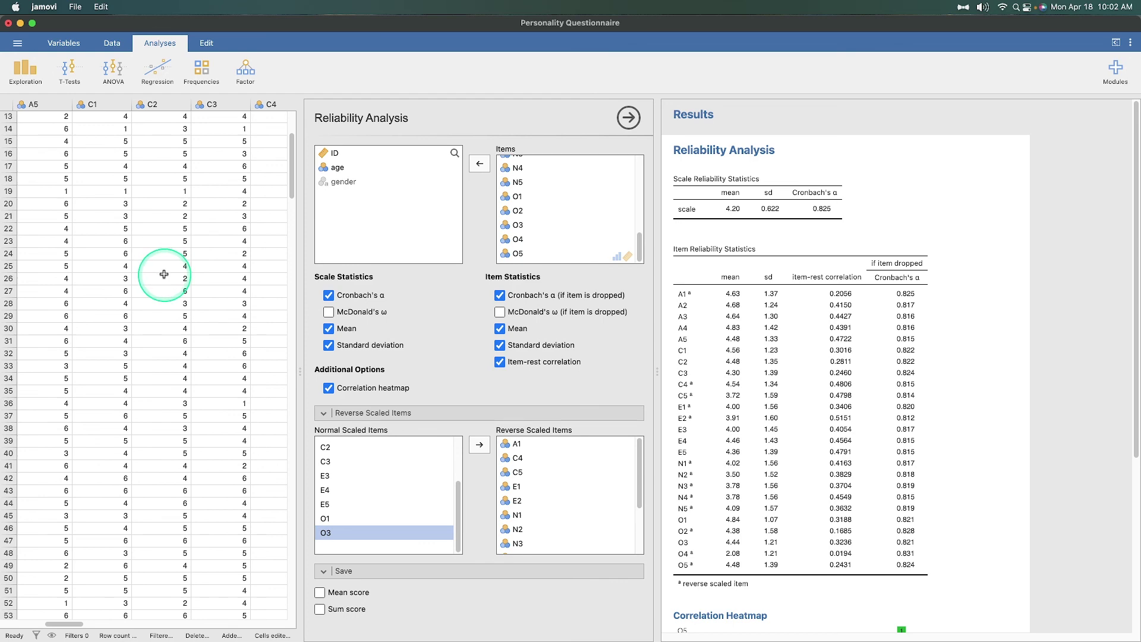
{"action": "scroll", "coordinate": [164, 284], "scroll_direction": "left", "scroll_amount": 20}
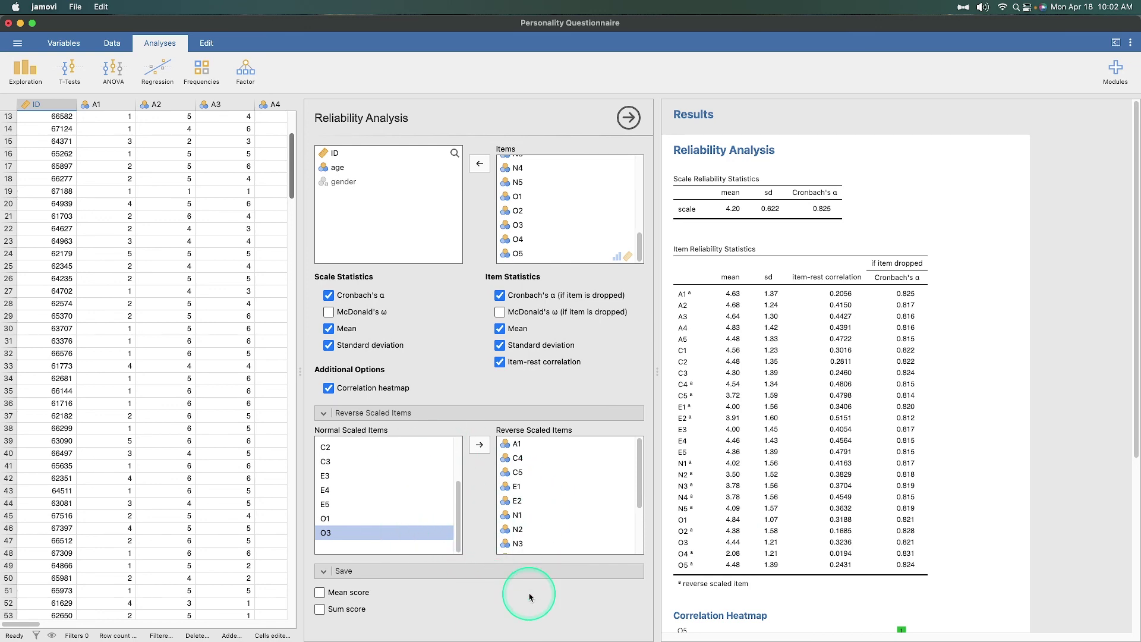
{"action": "scroll", "coordinate": [920, 517], "scroll_direction": "down", "scroll_amount": 5}
{"action": "scroll", "coordinate": [885, 525], "scroll_direction": "up", "scroll_amount": 5}
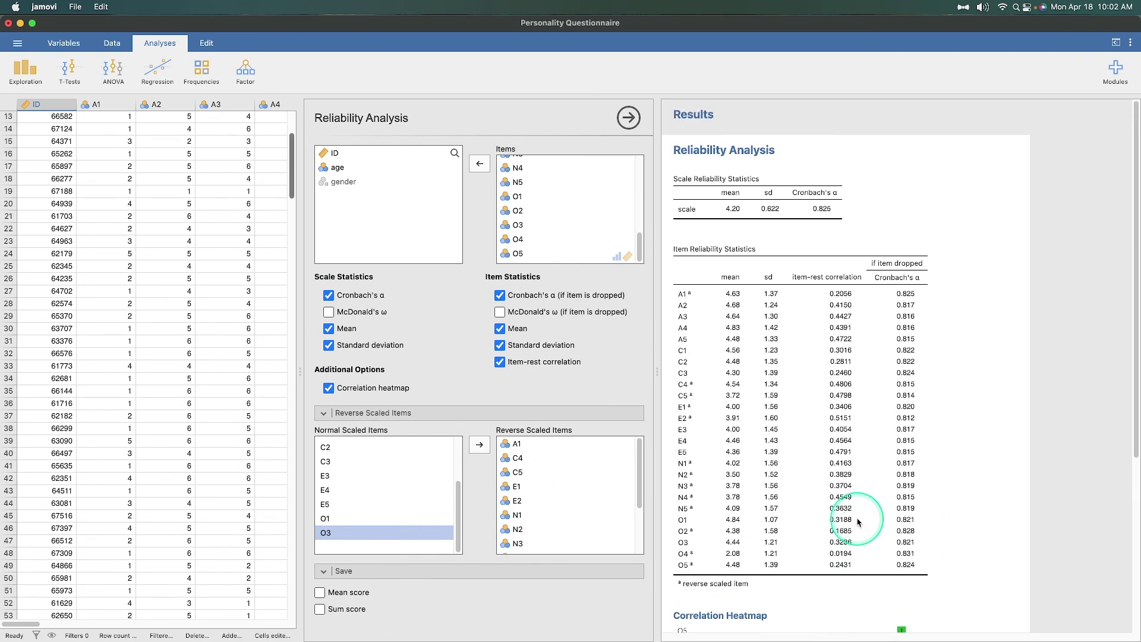